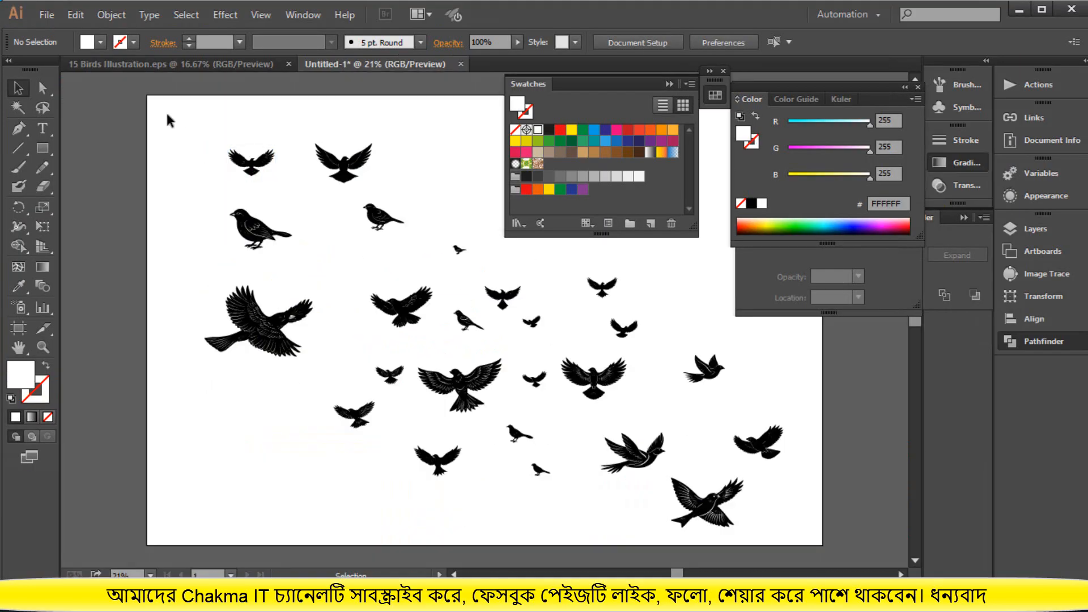
Delete the group of four birds in the upper-left area of the artboard.
{"action": "left_click_drag", "start_coordinate": [168, 114], "coordinate": [739, 494]}
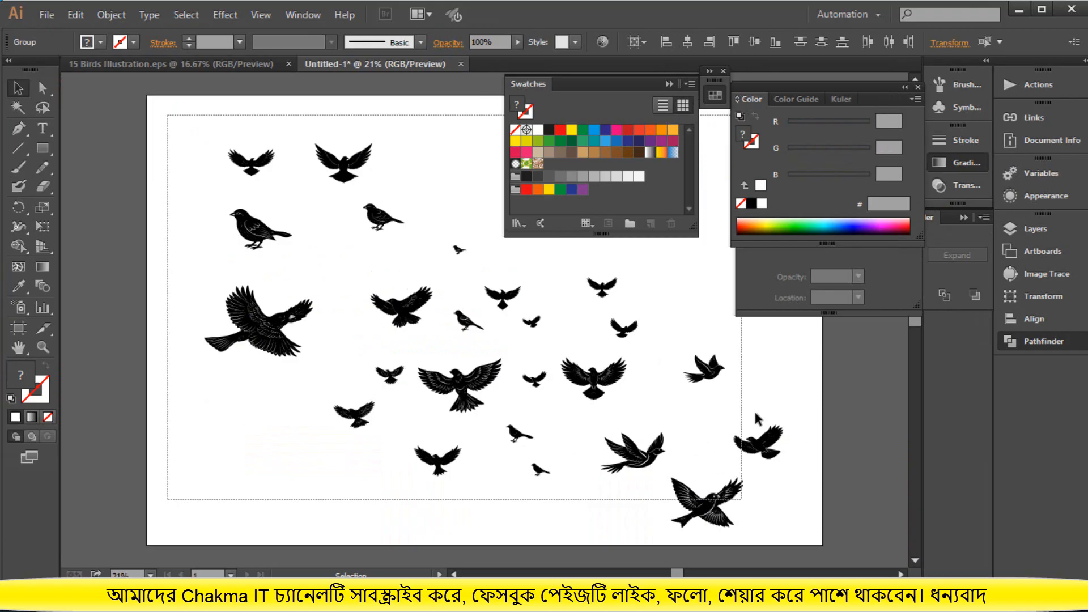
{"action": "left_click", "coordinate": [791, 377]}
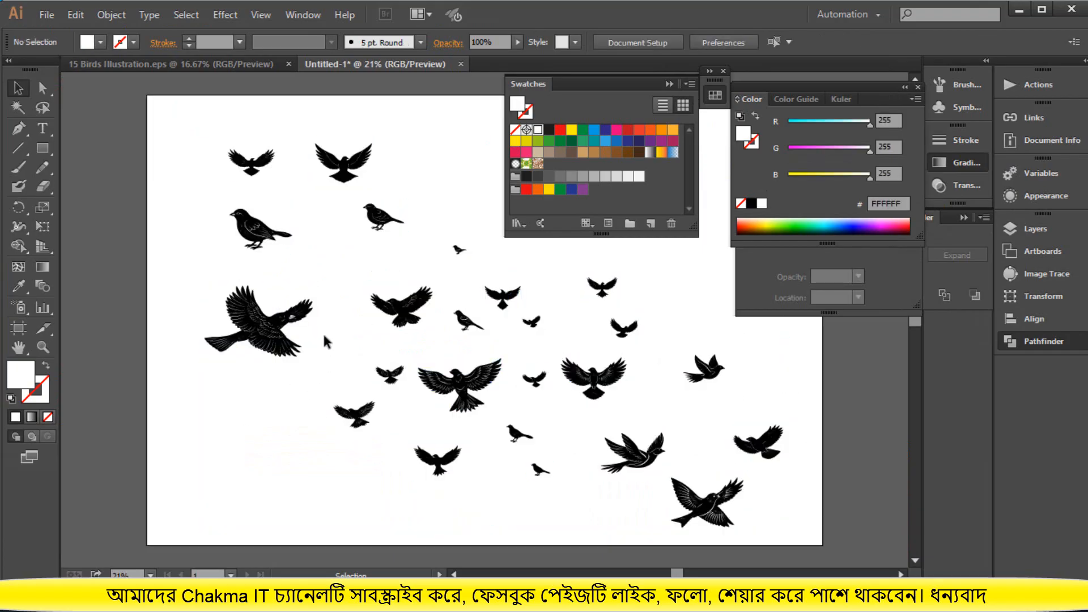
{"action": "left_click_drag", "start_coordinate": [191, 134], "coordinate": [437, 231]}
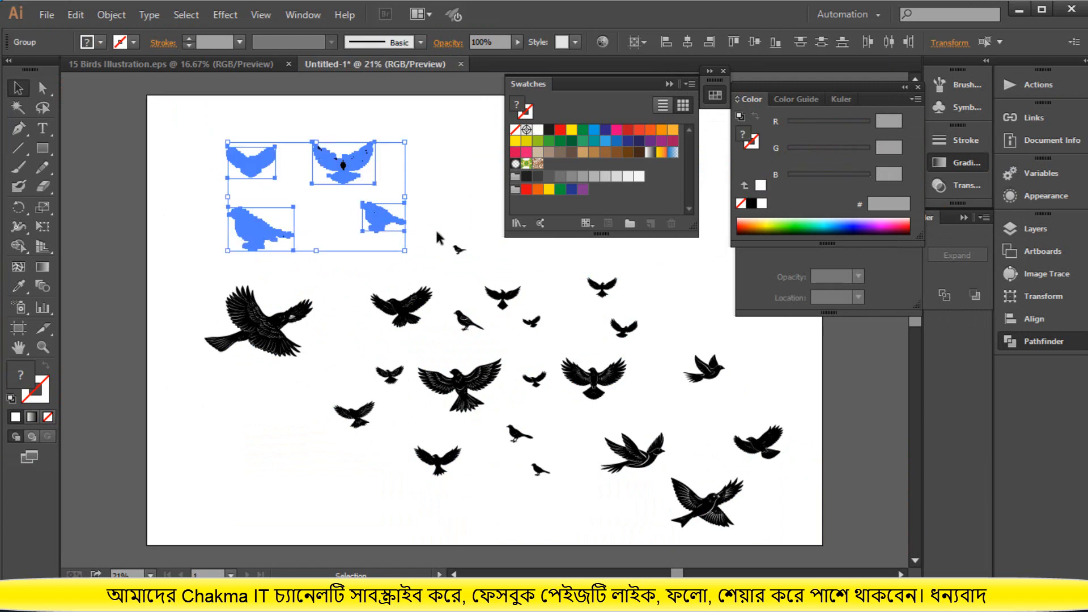
{"action": "key", "text": "Delete"}
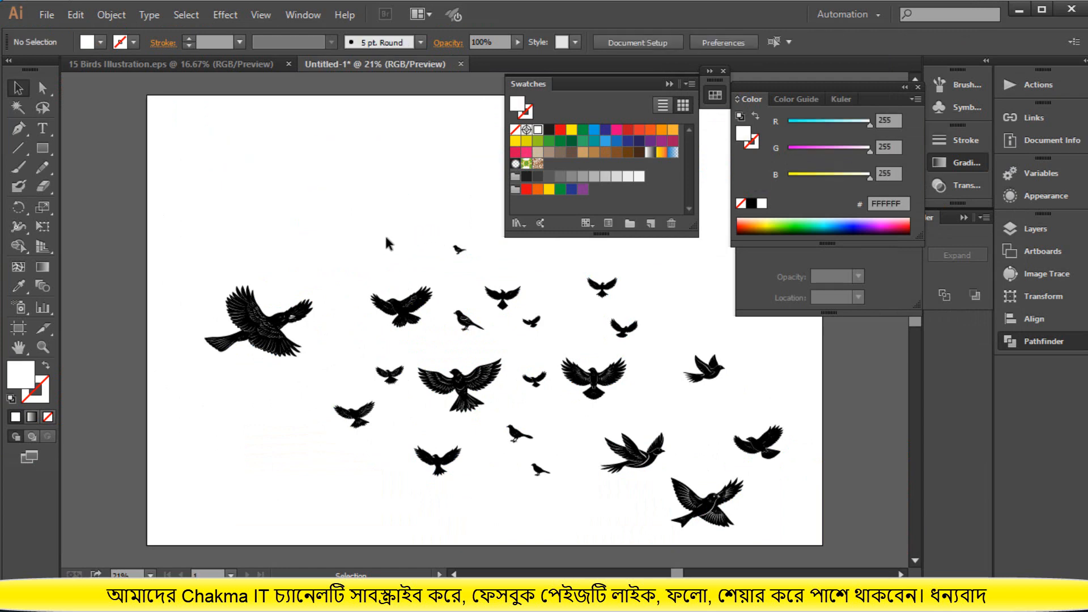
Enlarge the leftmost flying bird and place it in the artboard's upper-left area.
{"action": "left_click_drag", "start_coordinate": [318, 350], "coordinate": [385, 335]}
{"action": "left_click", "coordinate": [416, 212]}
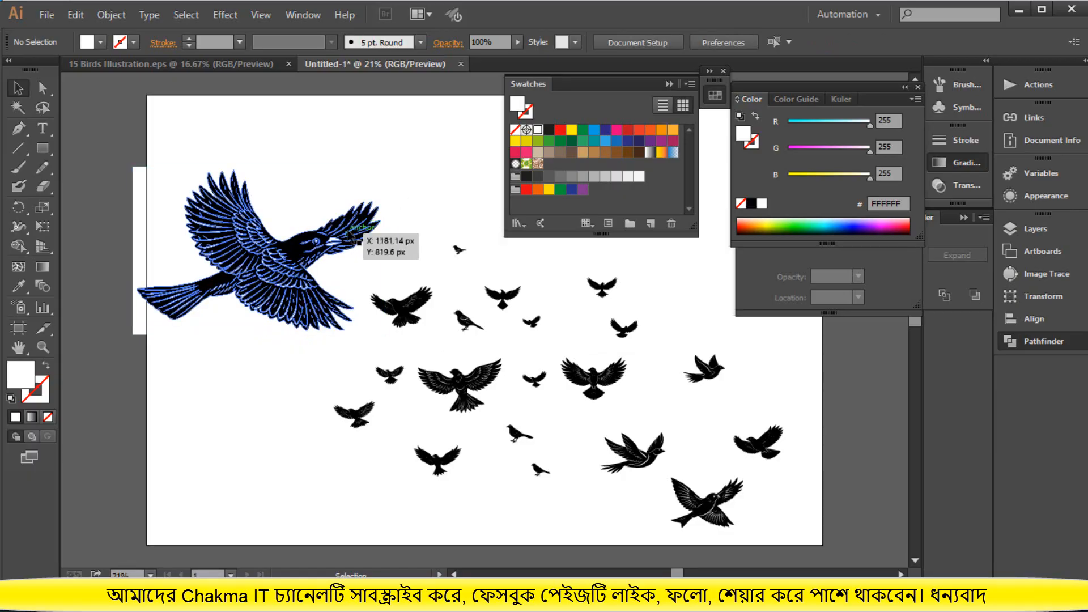
Enlarge the flying bird at the artboard's lower right and move it beneath the large bird on the left.
{"action": "left_click", "coordinate": [639, 464]}
{"action": "left_click", "coordinate": [726, 513]}
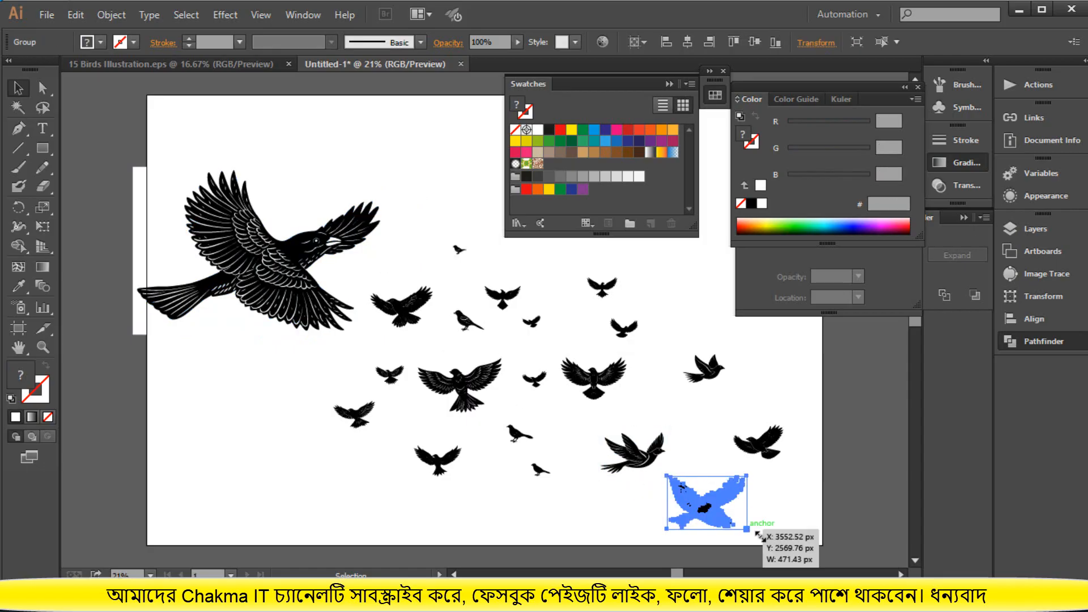
{"action": "left_click_drag", "start_coordinate": [748, 533], "coordinate": [293, 389]}
{"action": "left_click", "coordinate": [813, 509]}
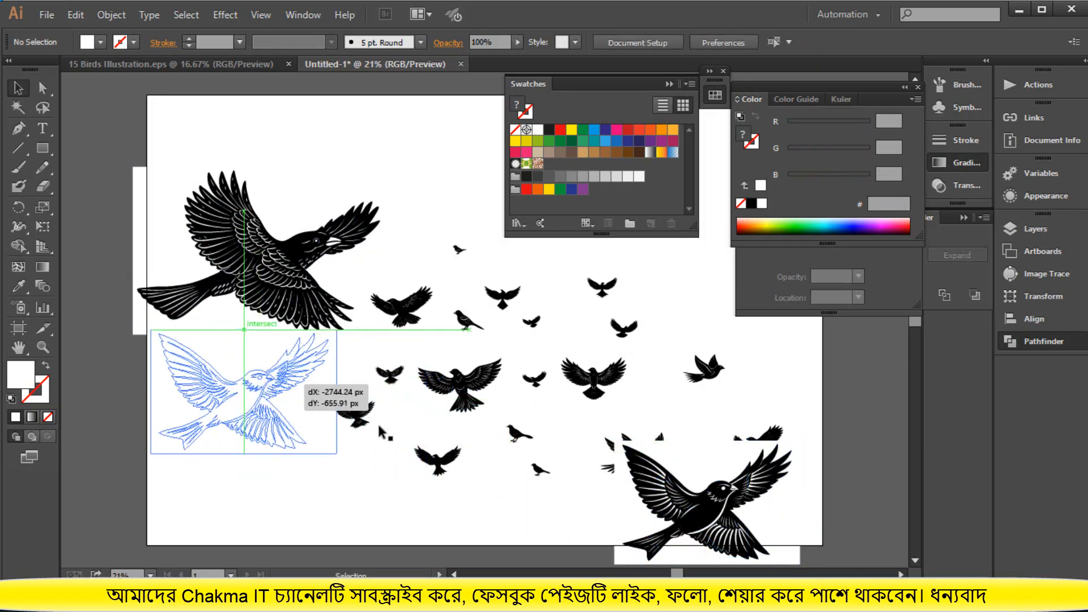
{"action": "left_click", "coordinate": [376, 455]}
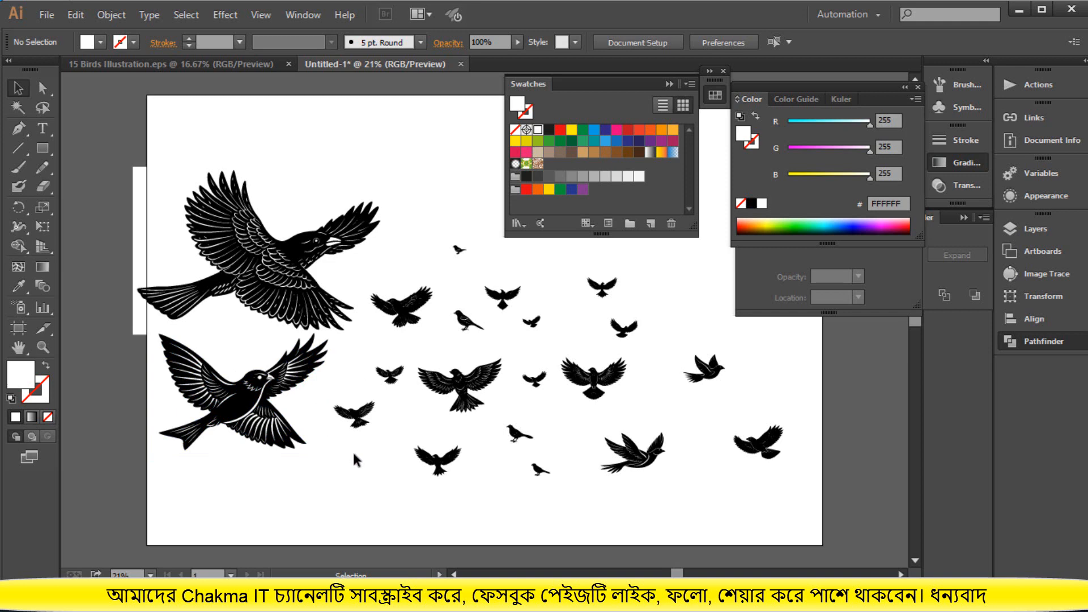
Create a new one-artboard document of 4000 x 2663 px in RGB with 300 ppi raster effects.
{"action": "left_click", "coordinate": [46, 14]}
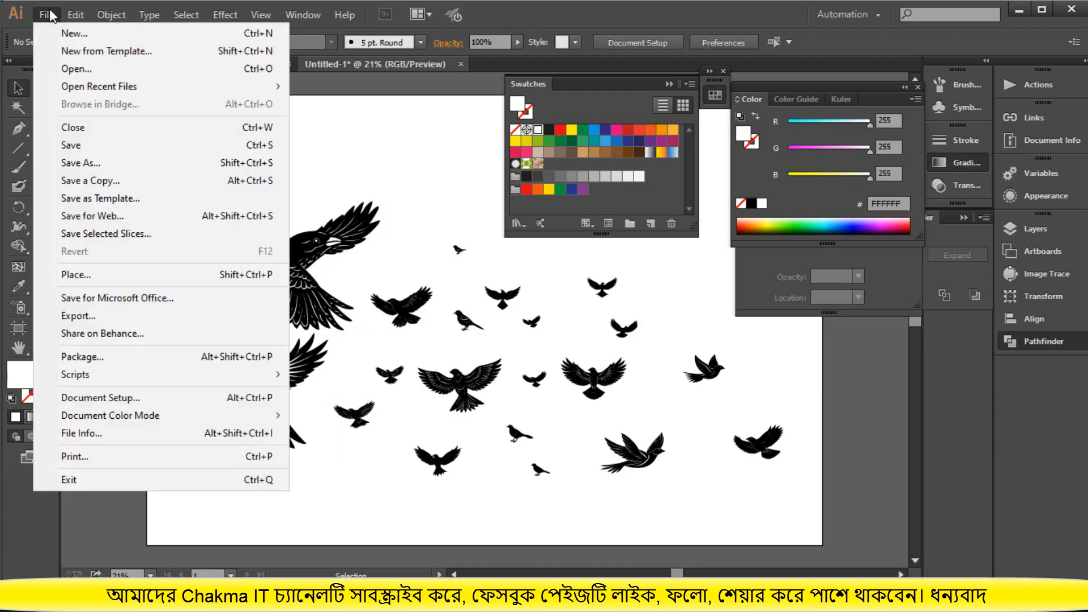
{"action": "left_click", "coordinate": [51, 32]}
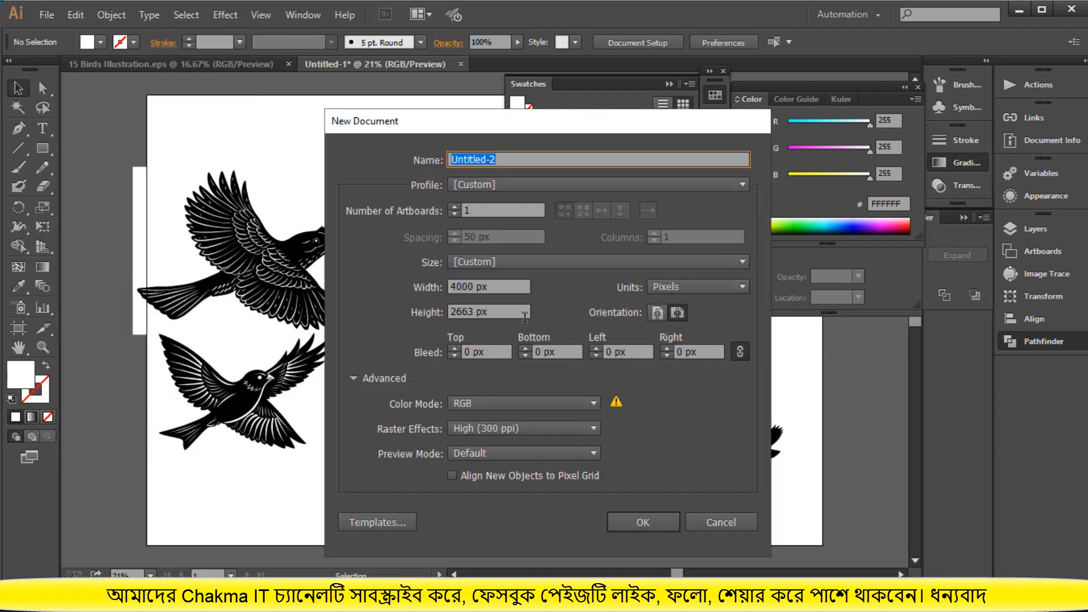
{"action": "left_click", "coordinate": [647, 522]}
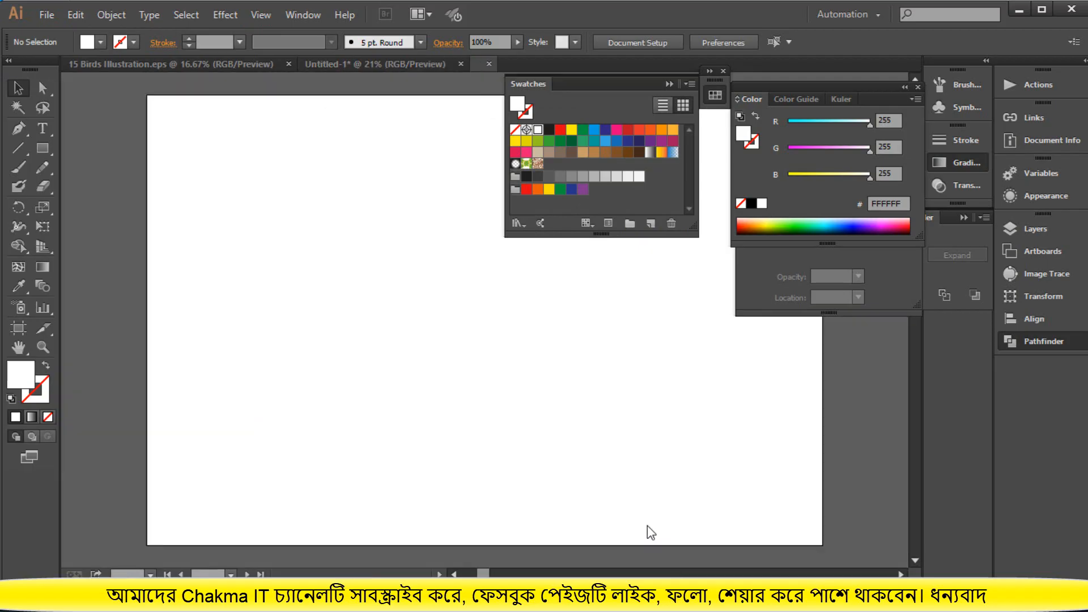
Bring the lower of the two enlarged birds from Untitled-1 into the new Untitled-2 document.
{"action": "left_click", "coordinate": [195, 65]}
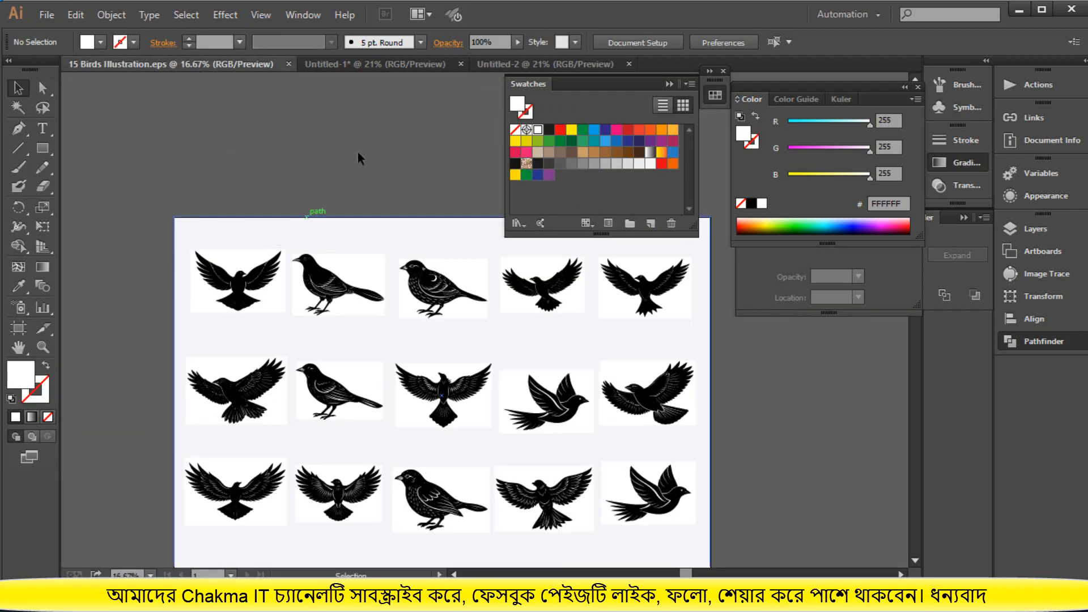
{"action": "left_click", "coordinate": [380, 64]}
{"action": "left_click", "coordinate": [303, 264]}
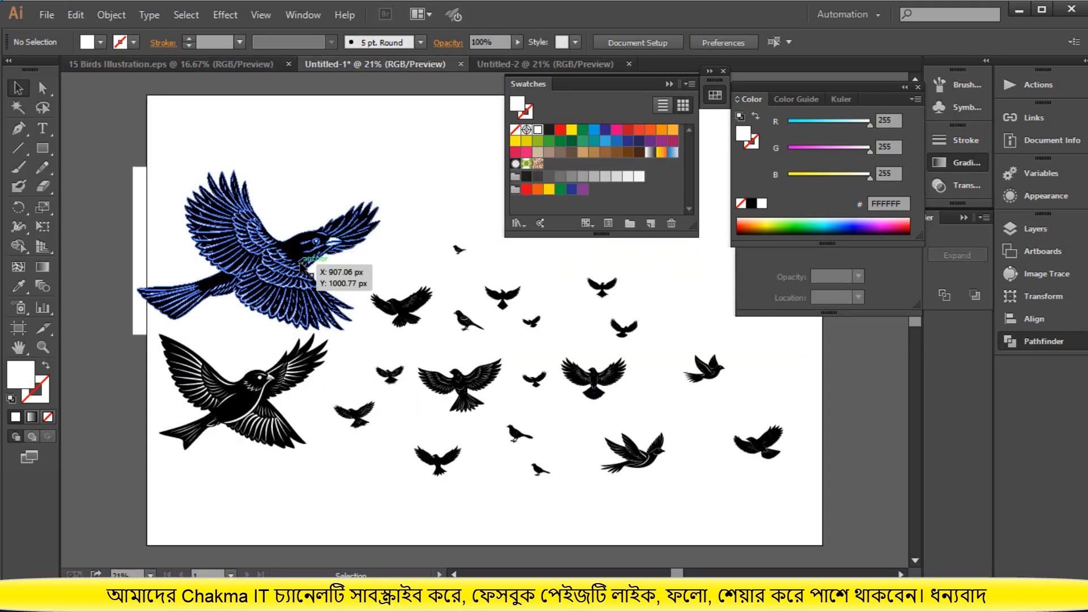
{"action": "left_click", "coordinate": [263, 363]}
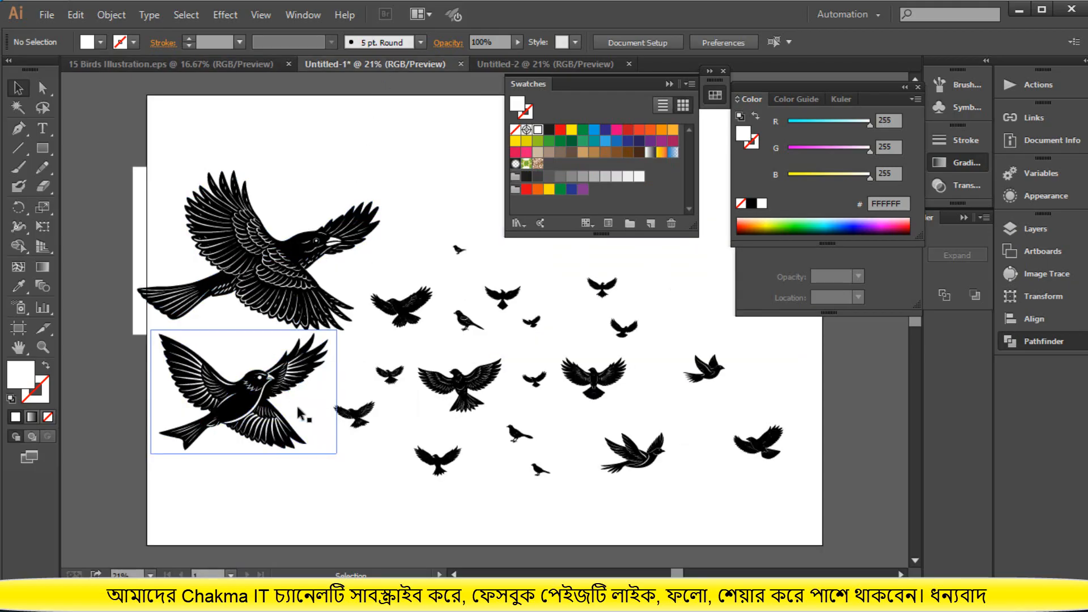
{"action": "left_click_drag", "start_coordinate": [299, 412], "coordinate": [489, 80]}
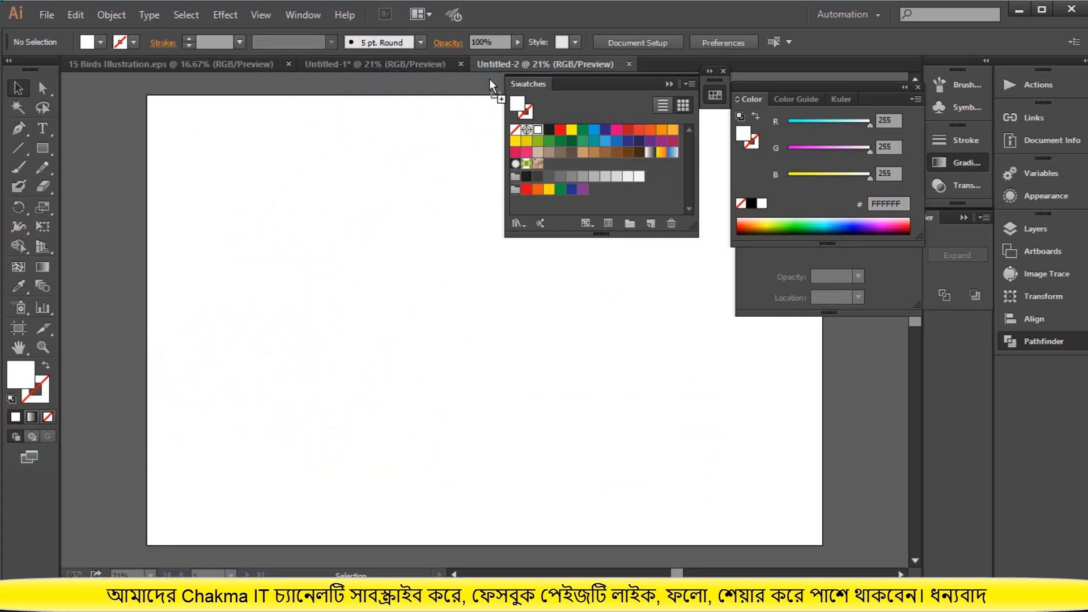
{"action": "left_click_drag", "start_coordinate": [433, 354], "coordinate": [431, 350]}
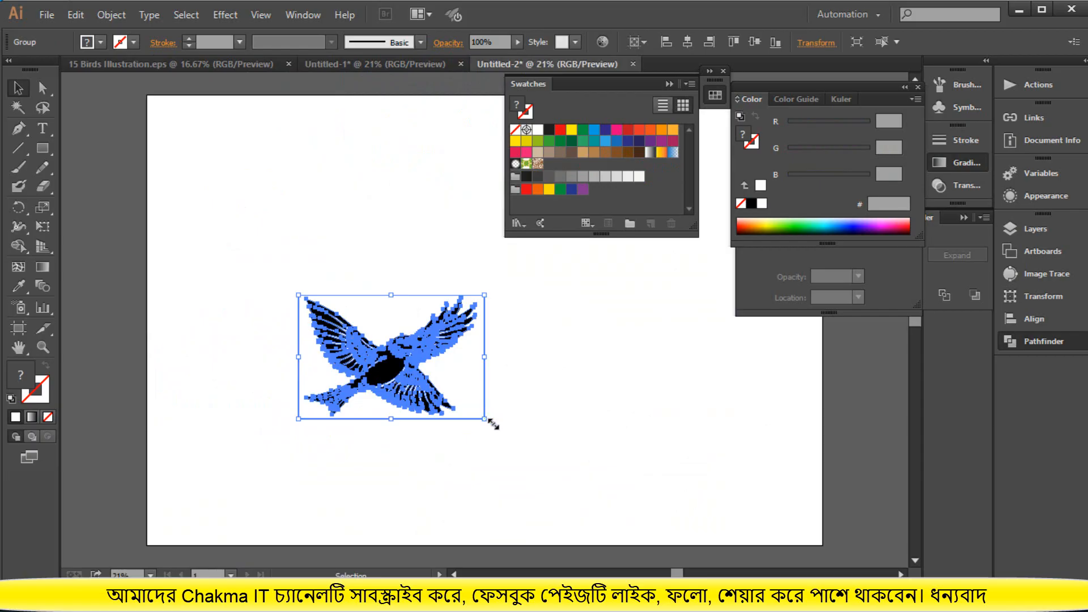
Enlarge the bird to span most of the artboard and ungroup it.
{"action": "left_click_drag", "start_coordinate": [486, 420], "coordinate": [637, 540]}
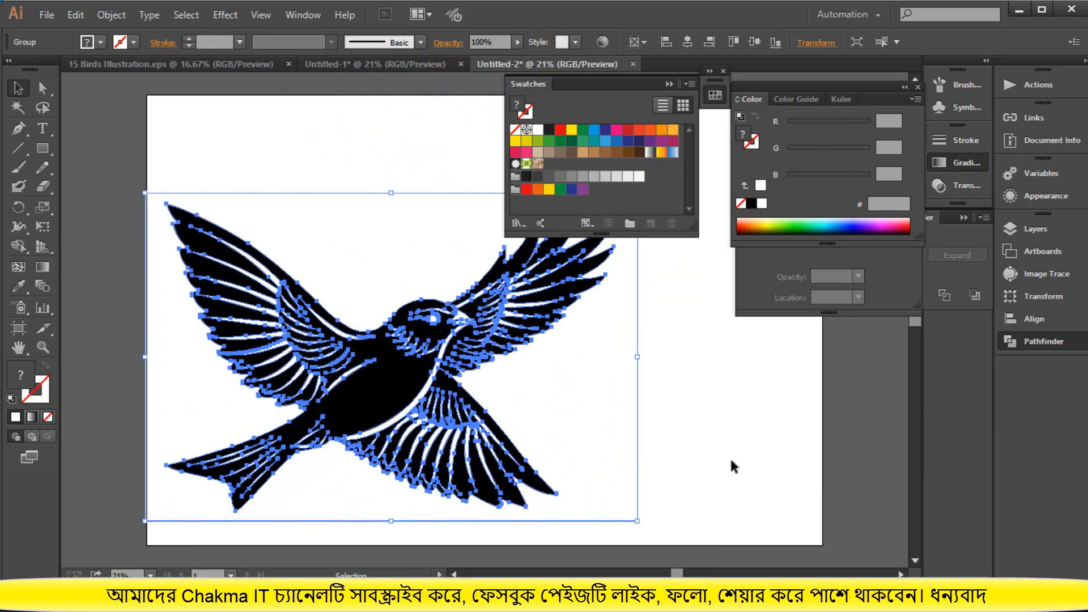
{"action": "left_click", "coordinate": [731, 465]}
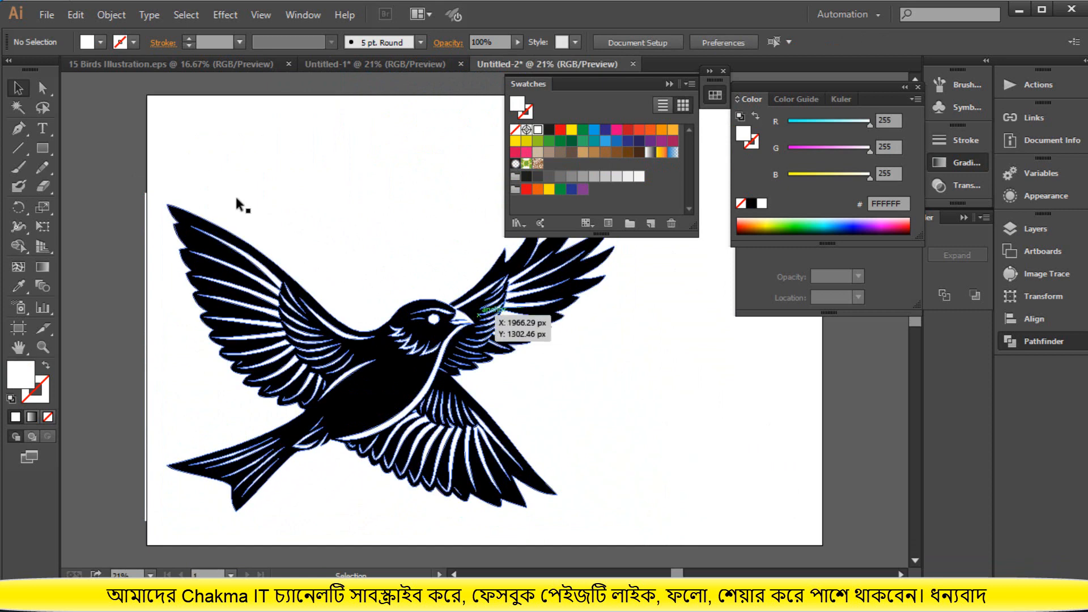
{"action": "left_click", "coordinate": [405, 372]}
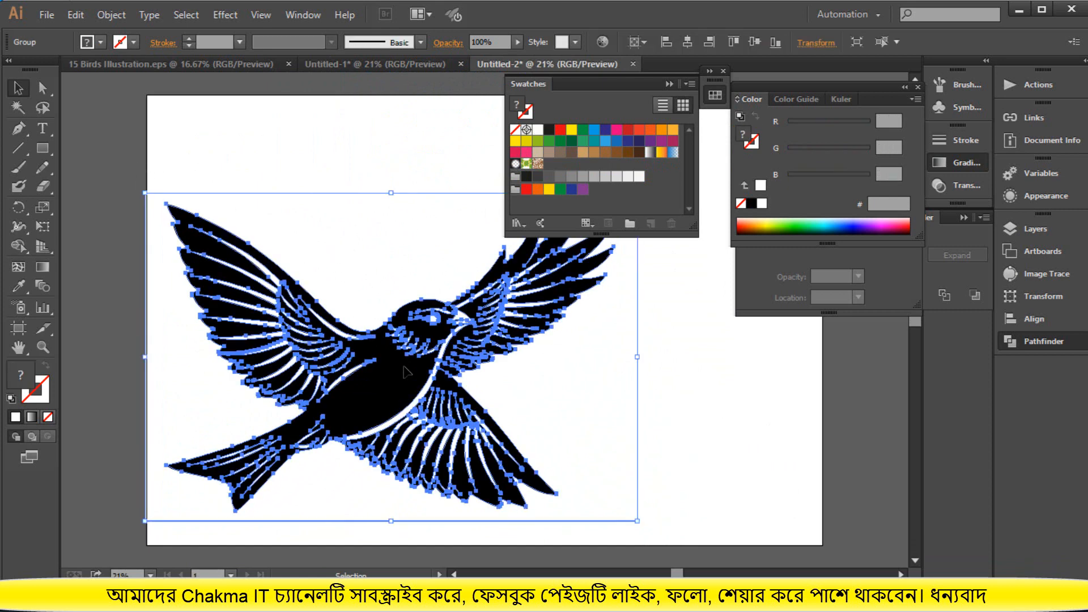
{"action": "right_click", "coordinate": [405, 373]}
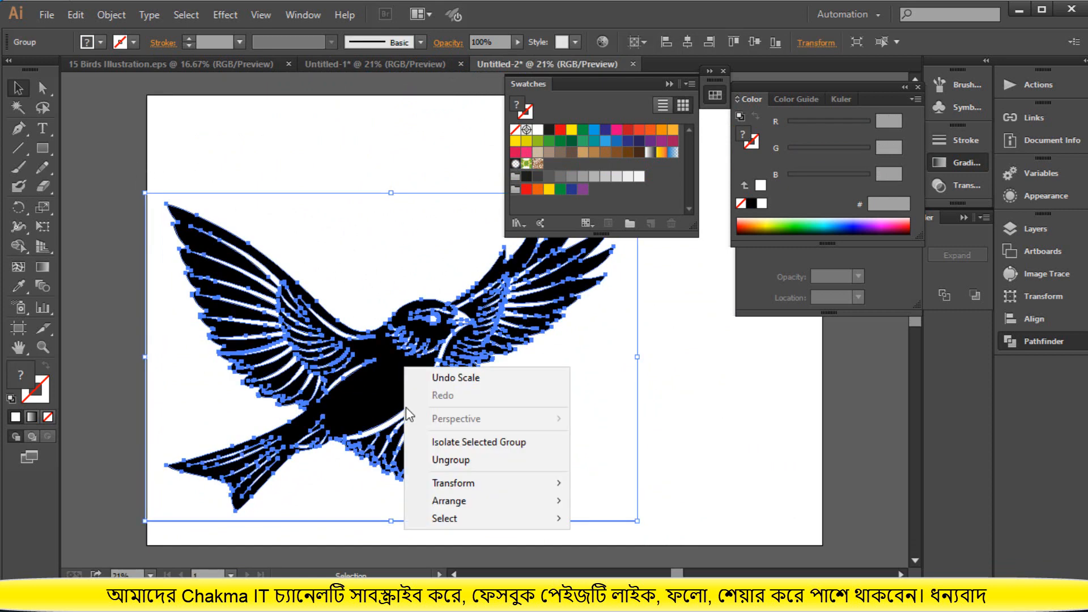
{"action": "left_click", "coordinate": [447, 459]}
{"action": "left_click", "coordinate": [677, 401]}
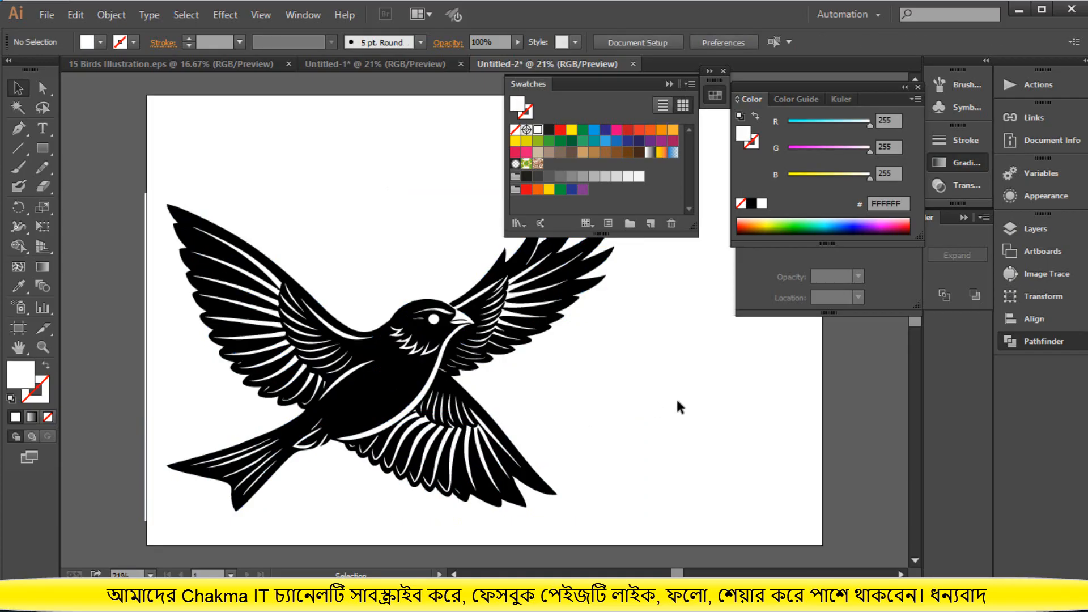
Trace a Pen path from the bird's forehead over the beak tip and down the throat to the lower wing's edge.
{"action": "left_click", "coordinate": [16, 128]}
{"action": "scroll", "coordinate": [340, 232], "scroll_direction": "up", "scroll_amount": 2}
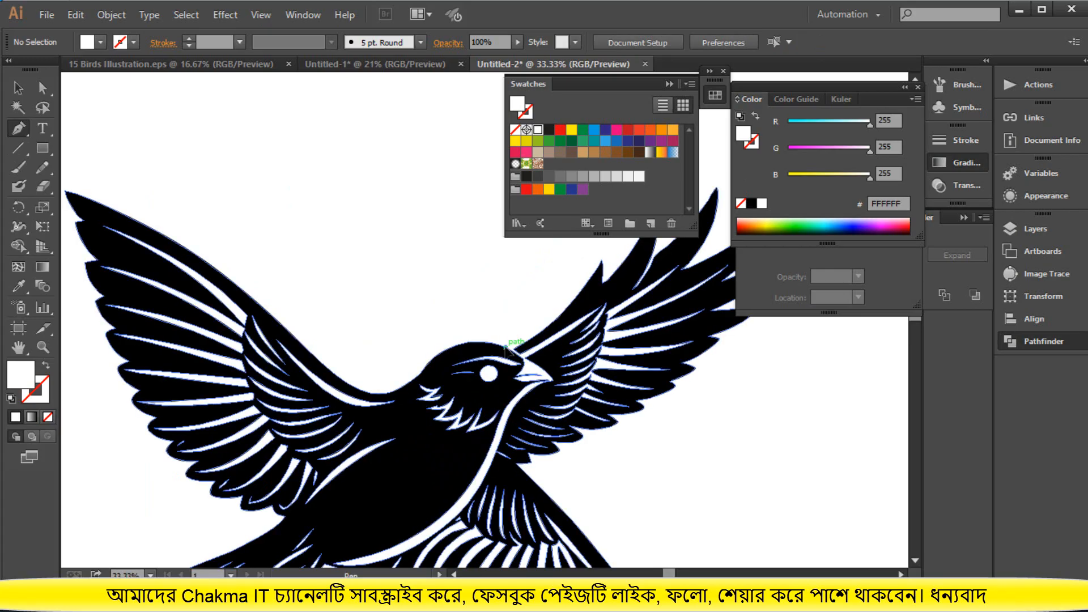
{"action": "left_click_drag", "start_coordinate": [506, 346], "coordinate": [554, 390]}
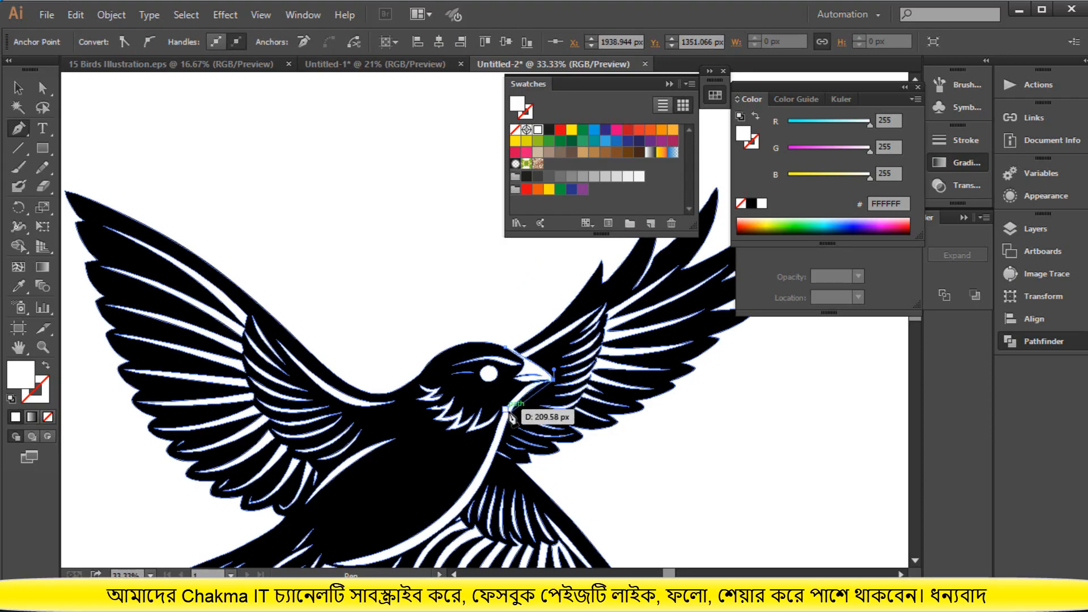
{"action": "left_click", "coordinate": [505, 443]}
{"action": "left_click_drag", "start_coordinate": [500, 448], "coordinate": [483, 510]}
{"action": "left_click", "coordinate": [498, 449]}
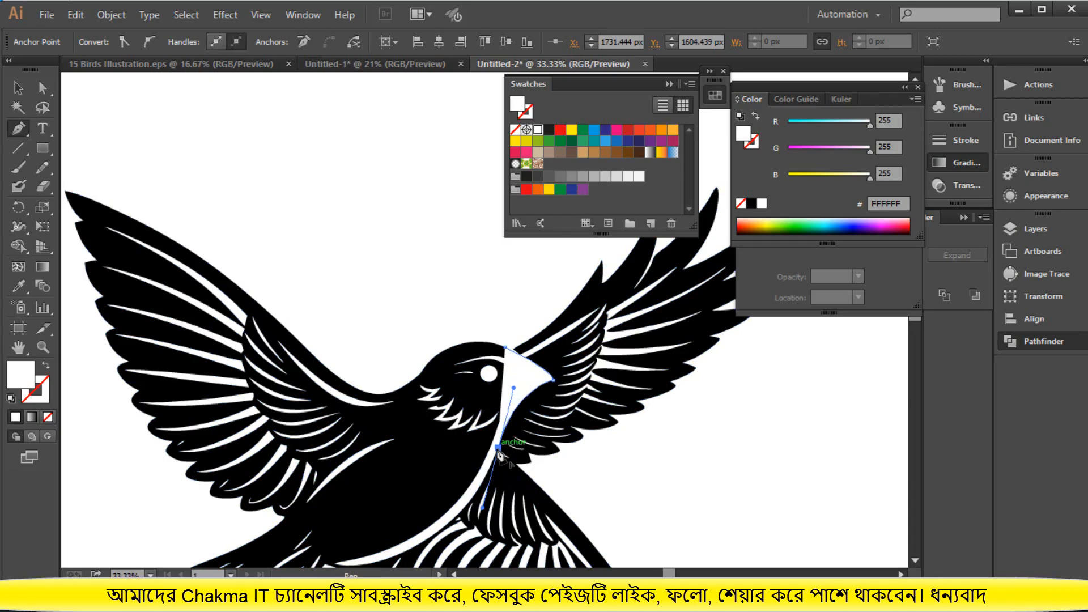
{"action": "left_click", "coordinate": [526, 473]}
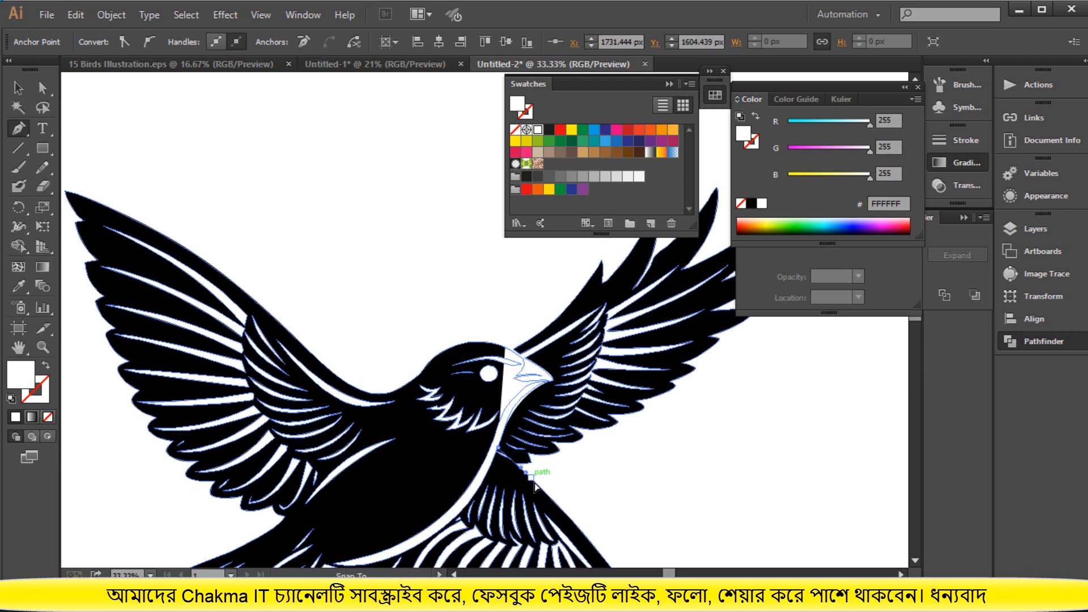
{"action": "left_click_drag", "start_coordinate": [534, 486], "coordinate": [533, 483]}
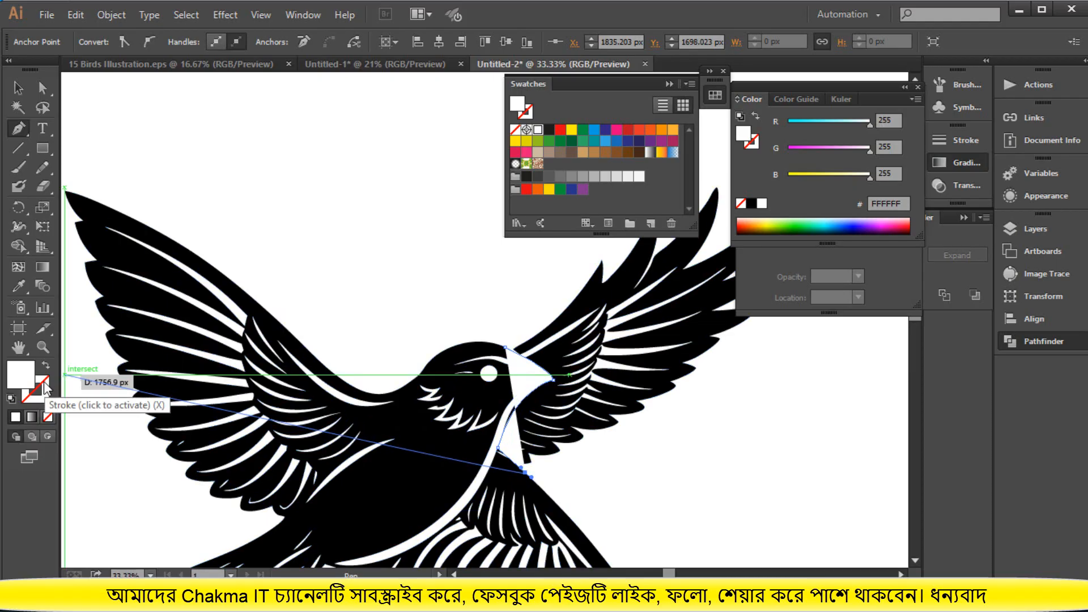
Give the traced path no fill and a white (FFFFFF) stroke, and finish drawing.
{"action": "left_click", "coordinate": [48, 417]}
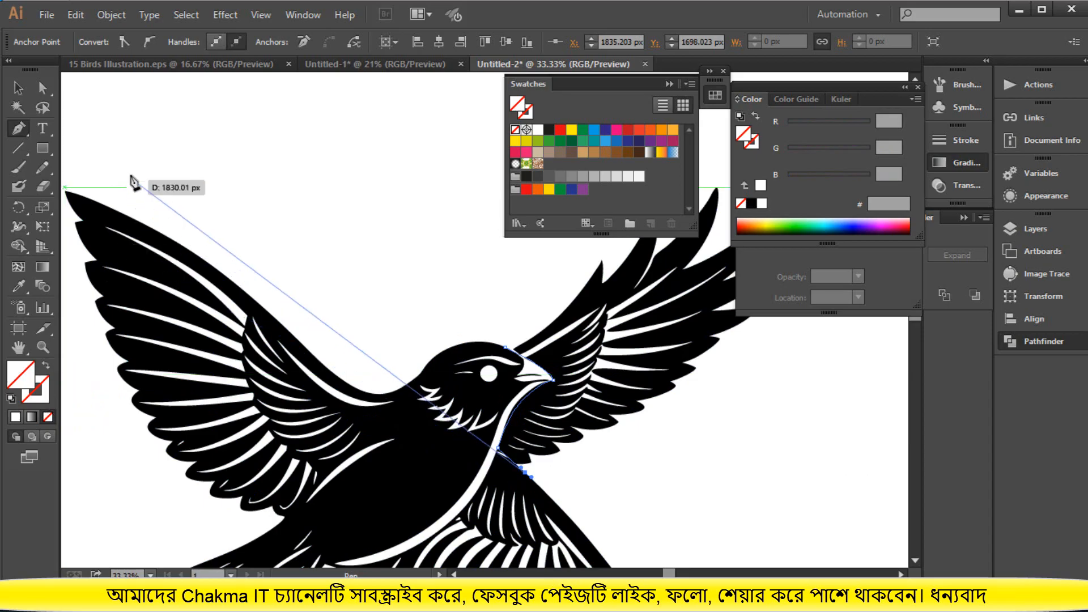
{"action": "left_click", "coordinate": [45, 400]}
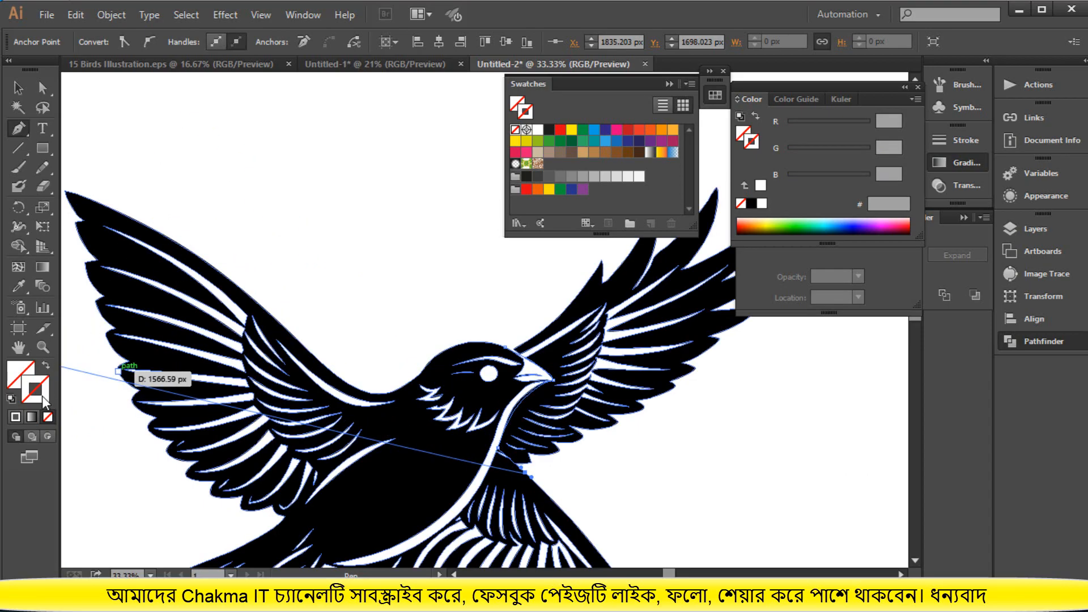
{"action": "double_click", "coordinate": [45, 400]}
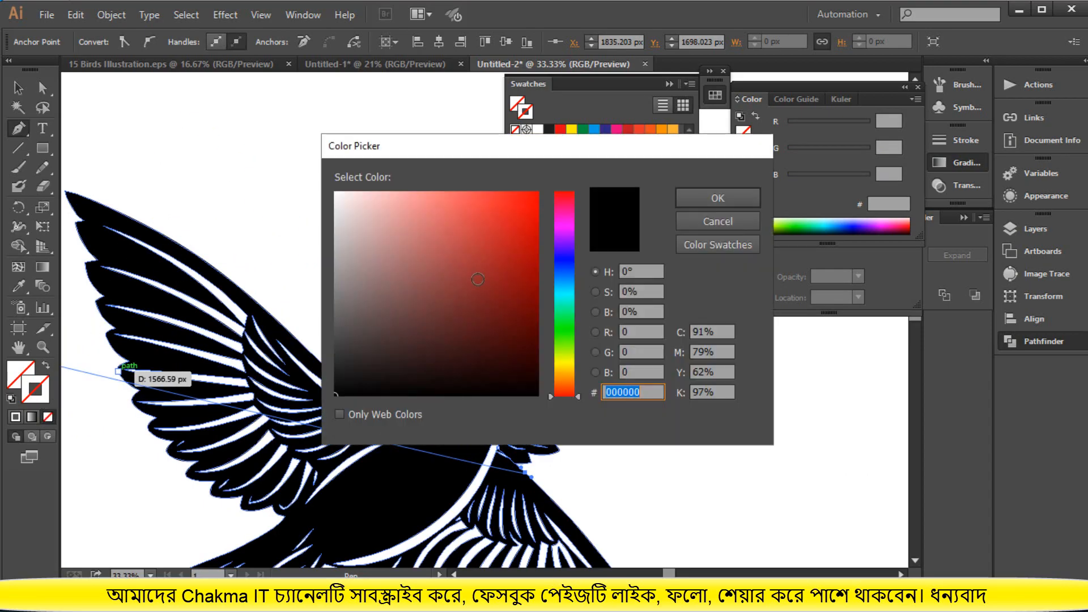
{"action": "left_click_drag", "start_coordinate": [531, 375], "coordinate": [536, 388]}
{"action": "left_click", "coordinate": [717, 199]}
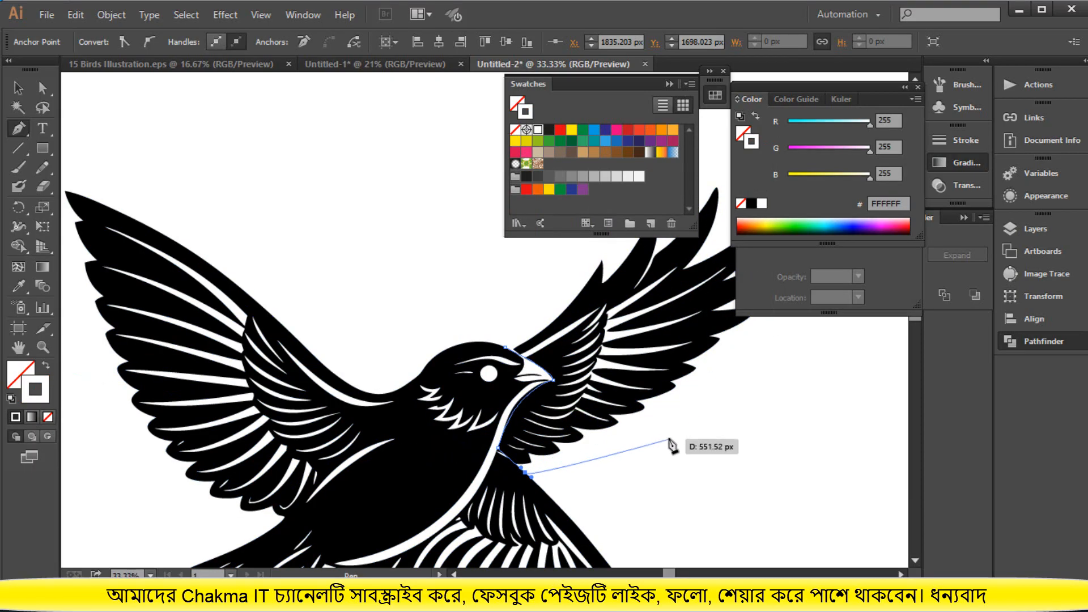
{"action": "left_click", "coordinate": [17, 87]}
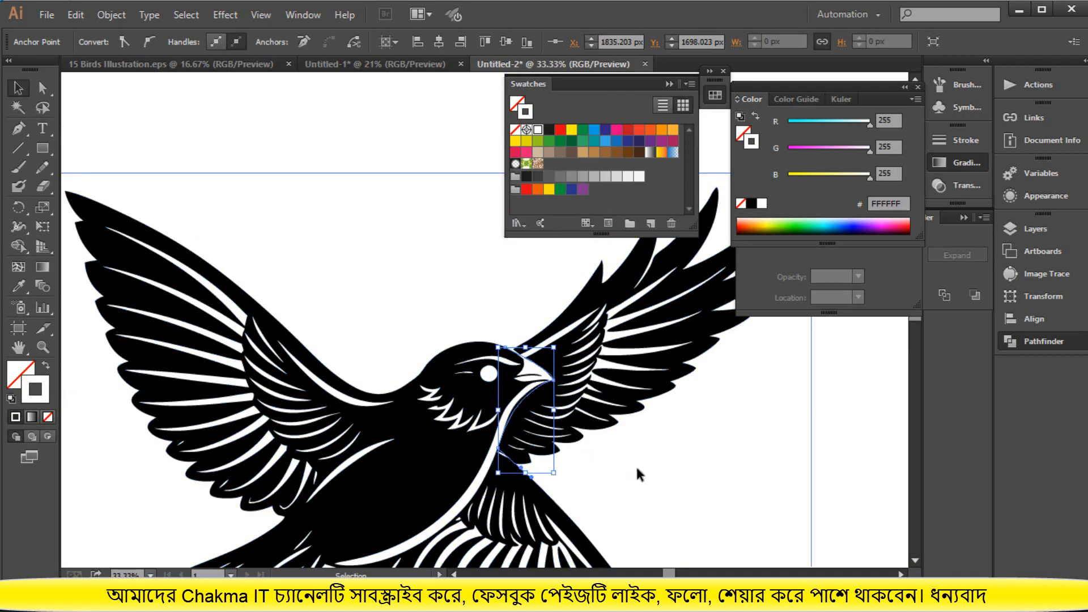
{"action": "left_click", "coordinate": [566, 467]}
Select the whole bird together with the traced path and split the artwork with Pathfinder Divide.
{"action": "left_click", "coordinate": [590, 560]}
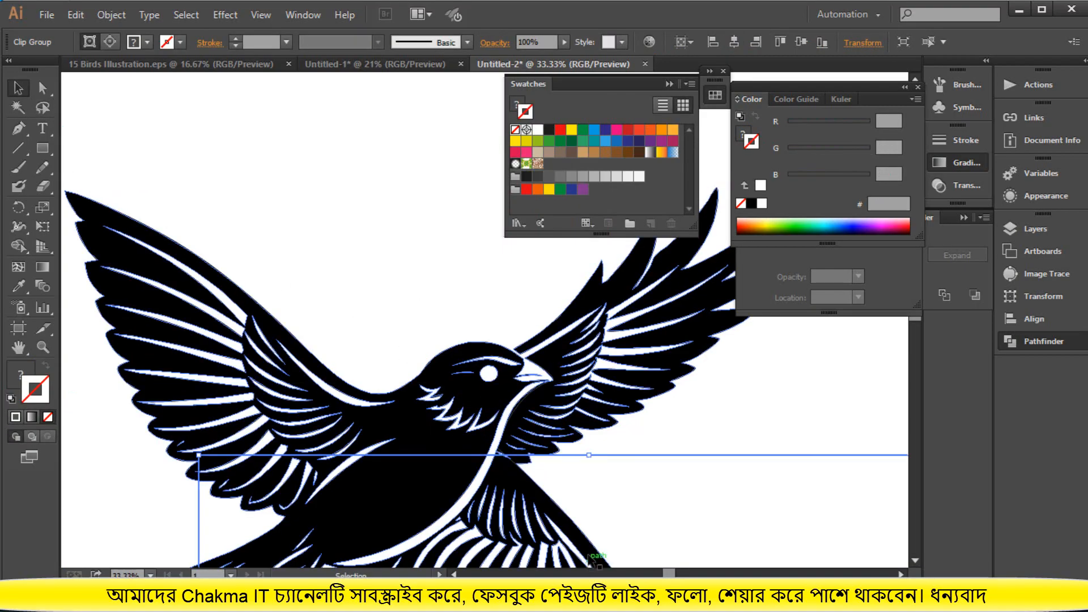
{"action": "left_click", "coordinate": [591, 553]}
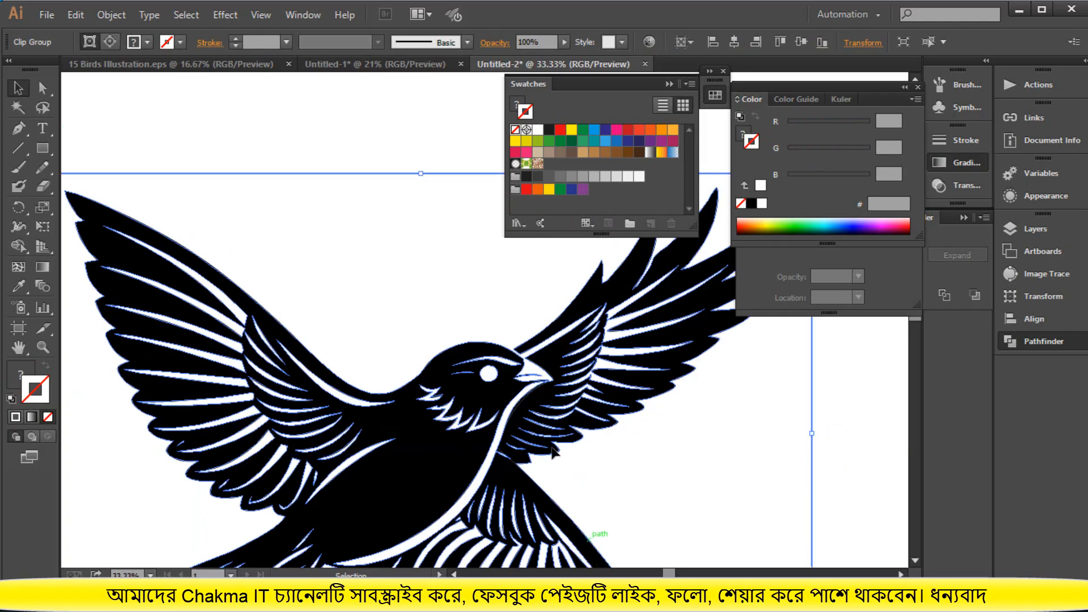
{"action": "left_click", "coordinate": [846, 419]}
{"action": "scroll", "coordinate": [849, 417], "scroll_direction": "down", "scroll_amount": 1}
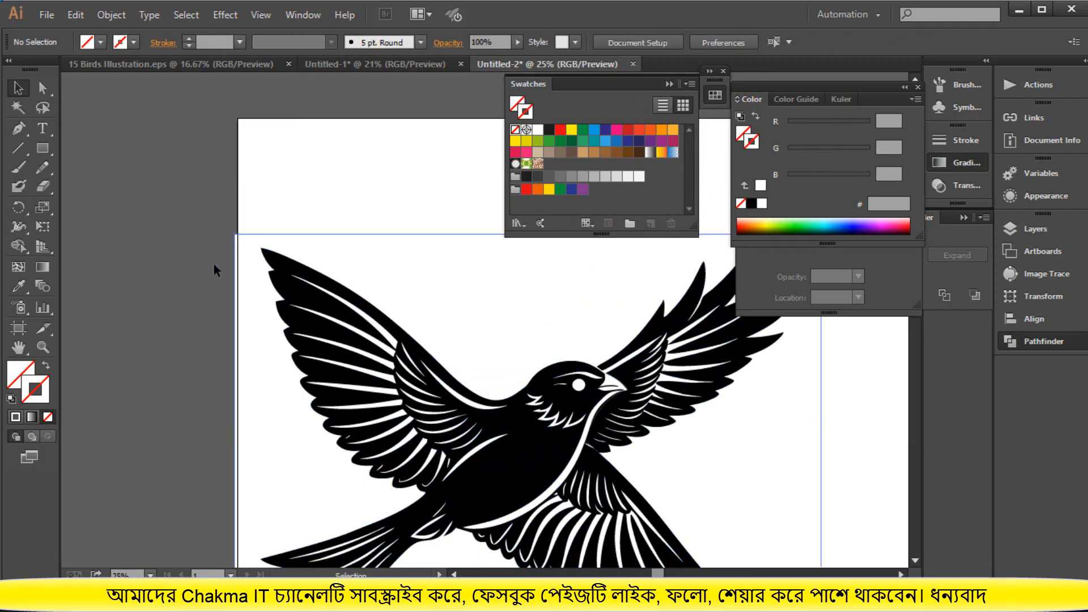
{"action": "left_click_drag", "start_coordinate": [122, 264], "coordinate": [773, 584]}
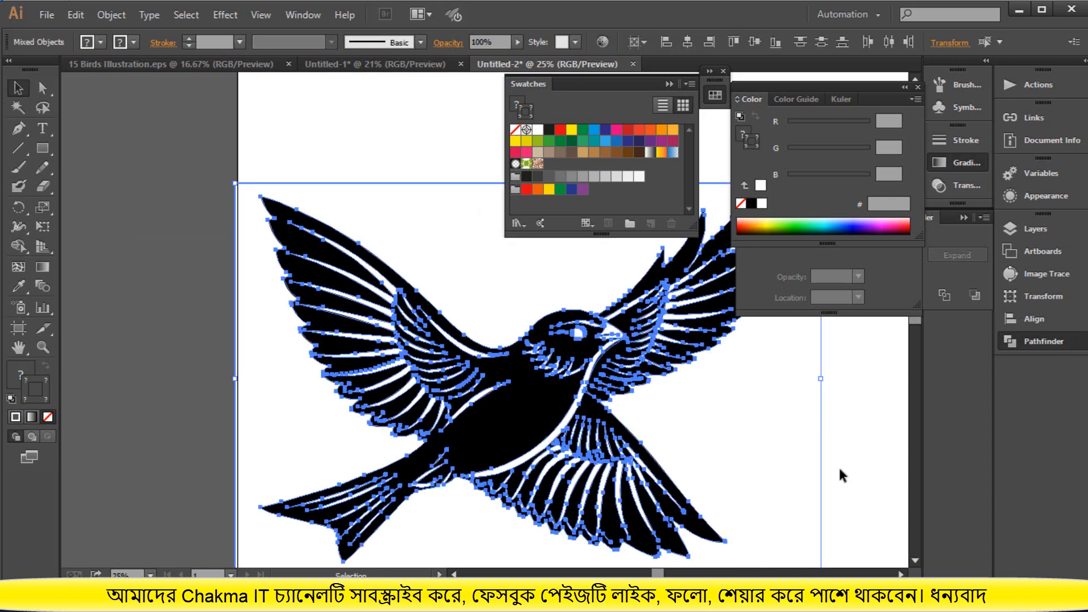
{"action": "left_click", "coordinate": [1029, 341]}
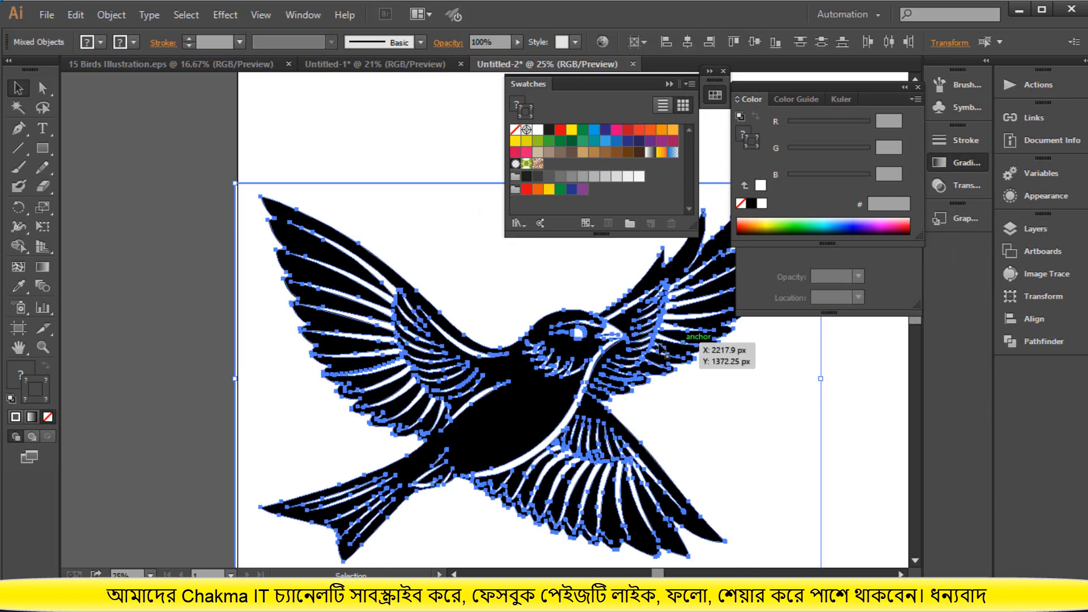
{"action": "left_click", "coordinate": [1030, 342]}
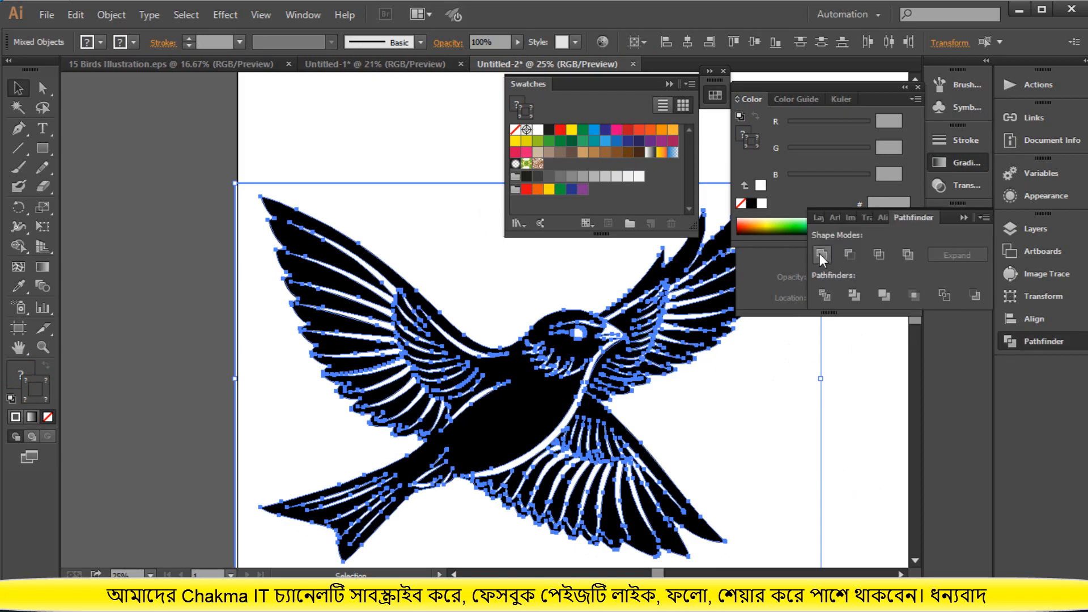
{"action": "left_click", "coordinate": [823, 294]}
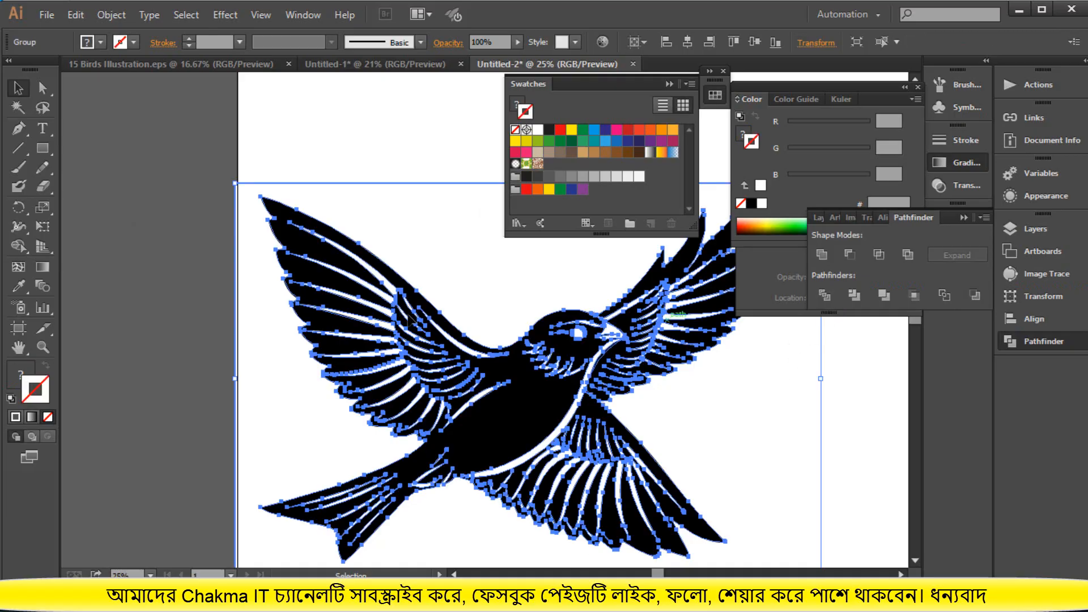
Ungroup the divided bird artwork and deselect it.
{"action": "right_click", "coordinate": [604, 382]}
{"action": "left_click", "coordinate": [643, 474]}
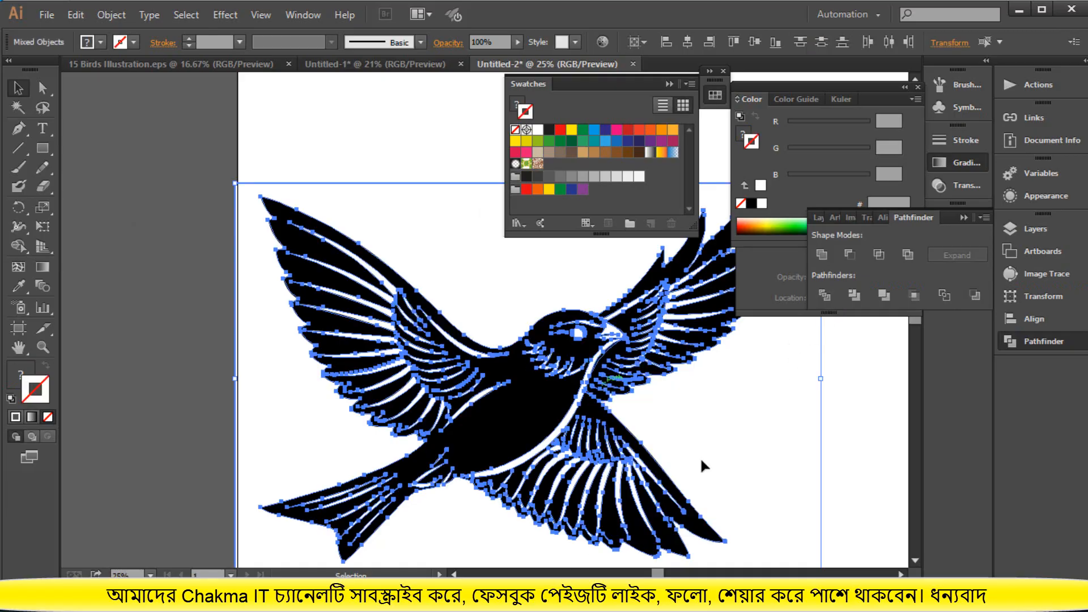
{"action": "left_click", "coordinate": [876, 445]}
{"action": "scroll", "coordinate": [873, 439], "scroll_direction": "down", "scroll_amount": 1}
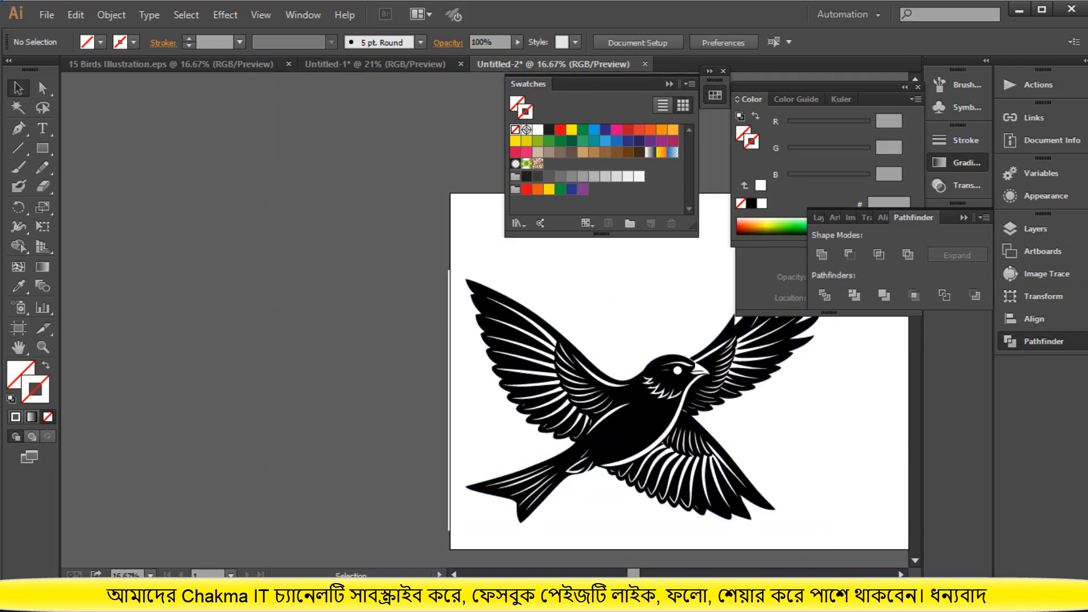
Pull the far wing behind the bird's head away from the body and delete it.
{"action": "scroll", "coordinate": [655, 556], "scroll_direction": "right", "scroll_amount": 3}
{"action": "left_click_drag", "start_coordinate": [727, 390], "coordinate": [811, 411]}
{"action": "left_click", "coordinate": [817, 459]}
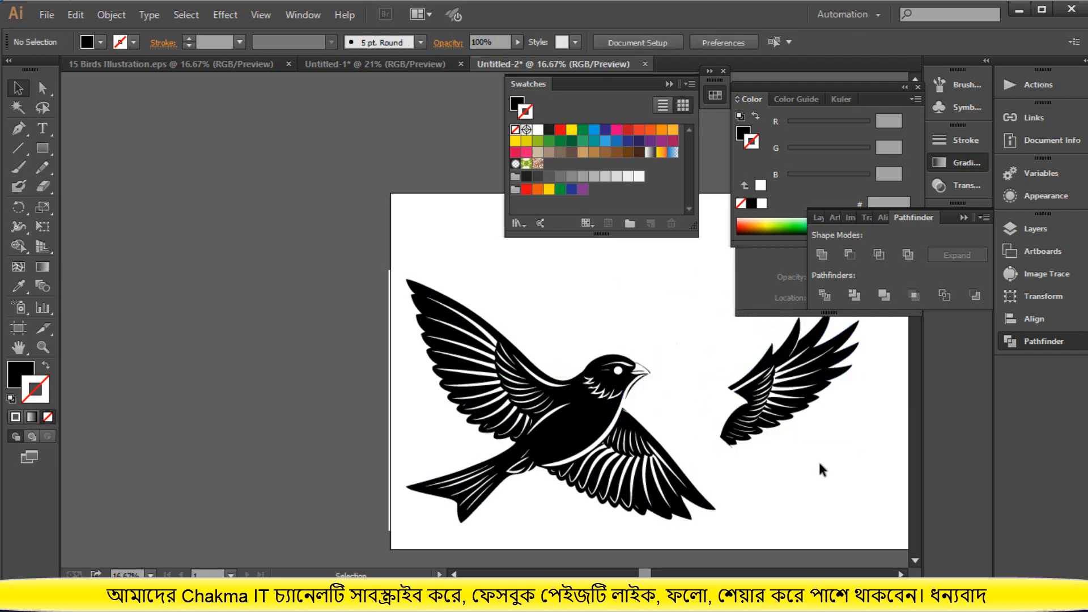
{"action": "left_click", "coordinate": [791, 410]}
{"action": "key", "text": "Delete"}
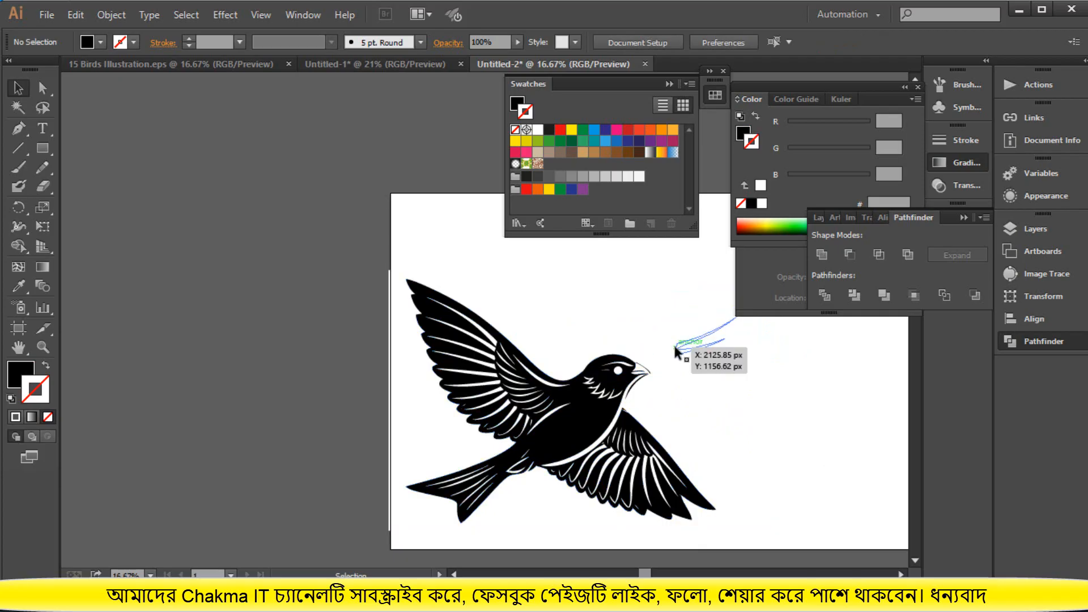
{"action": "left_click", "coordinate": [669, 339]}
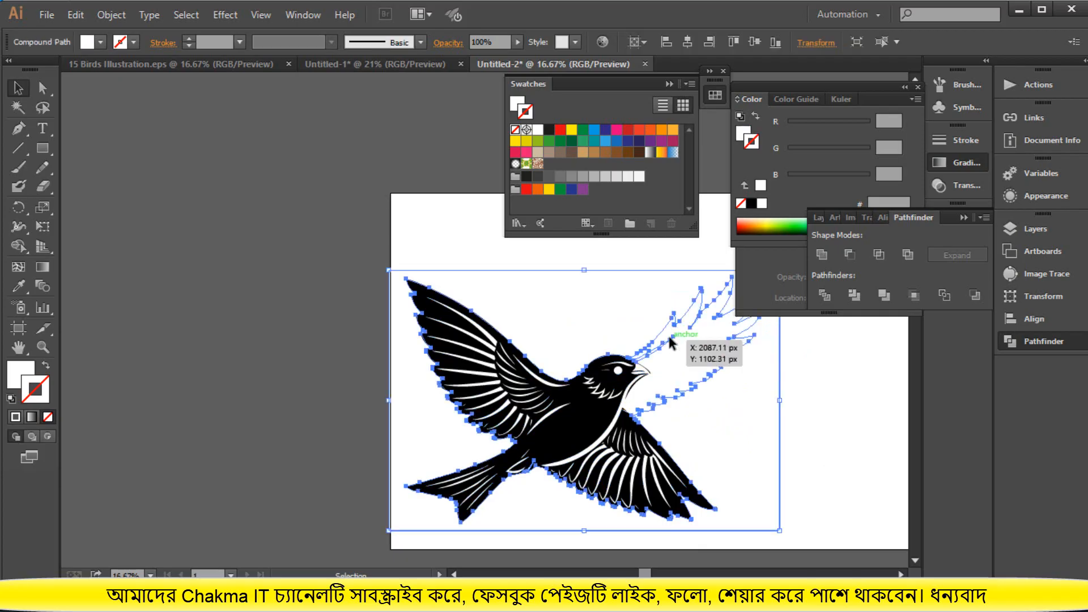
{"action": "right_click", "coordinate": [670, 342]}
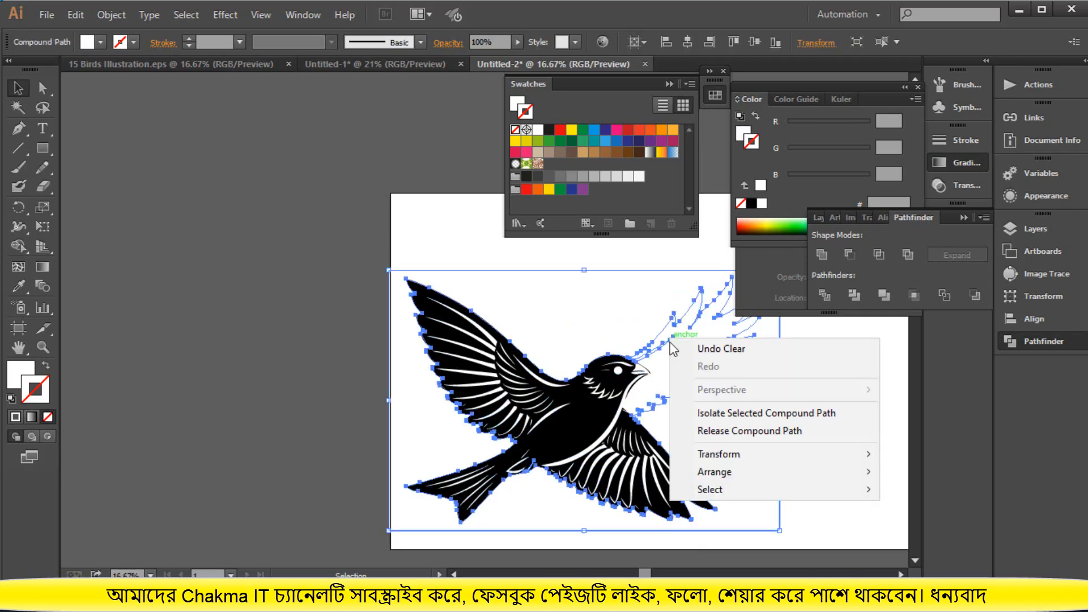
{"action": "left_click", "coordinate": [933, 400]}
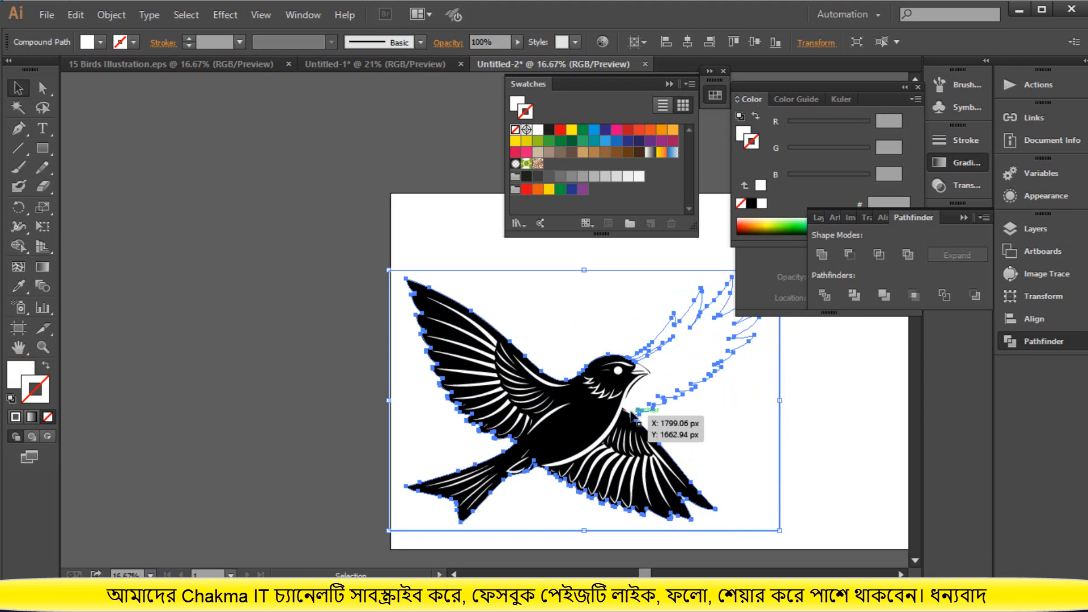
{"action": "left_click", "coordinate": [111, 14]}
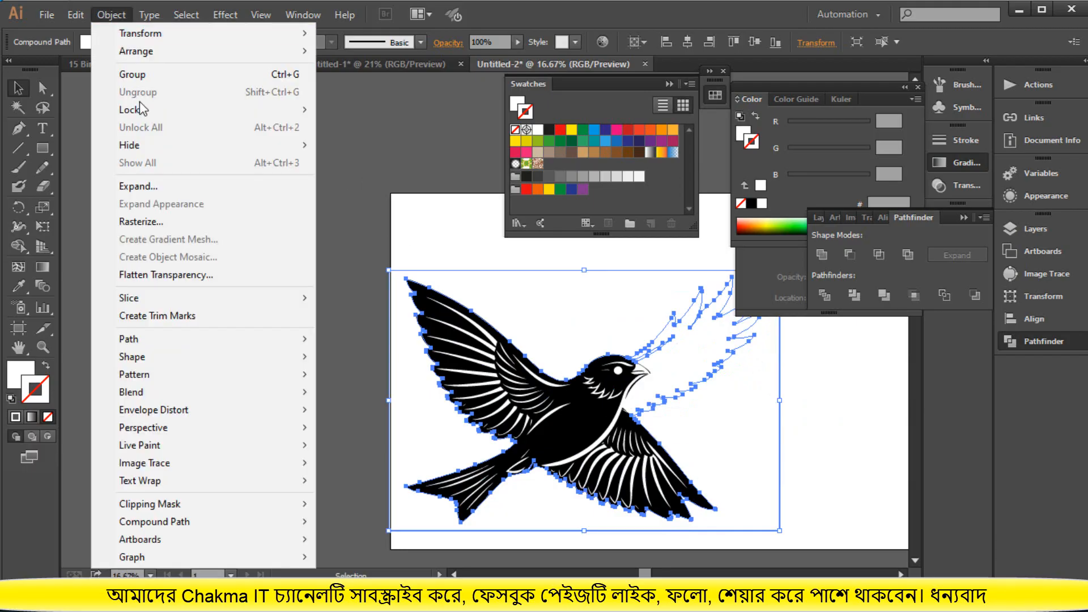
{"action": "key", "text": "Escape"}
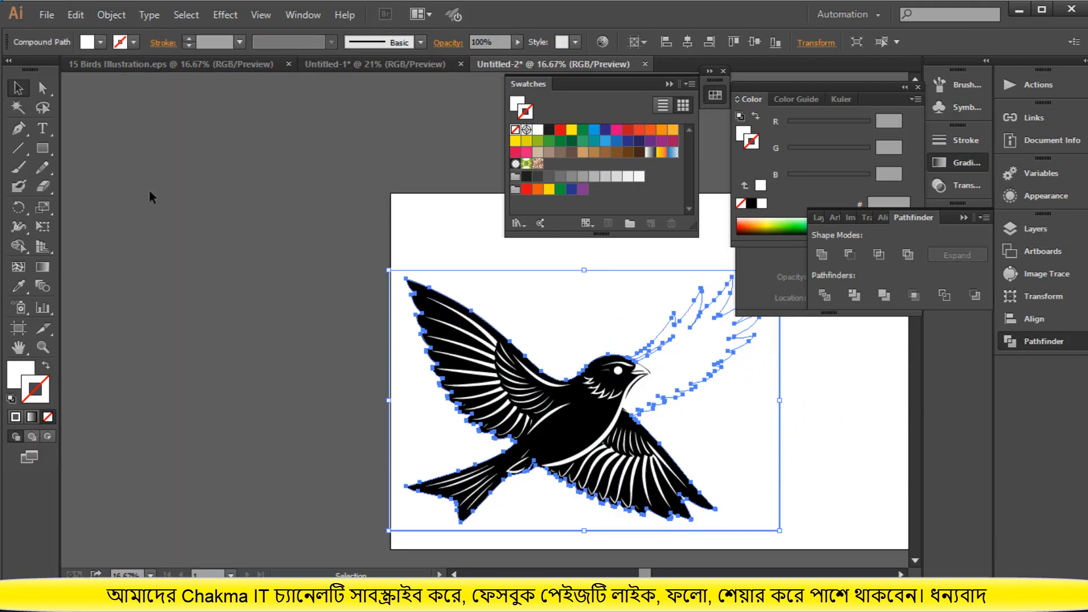
Move the black bird shape off the artboard to its left, apart from the leftover pieces.
{"action": "left_click", "coordinate": [301, 263]}
{"action": "left_click_drag", "start_coordinate": [434, 355], "coordinate": [230, 290]}
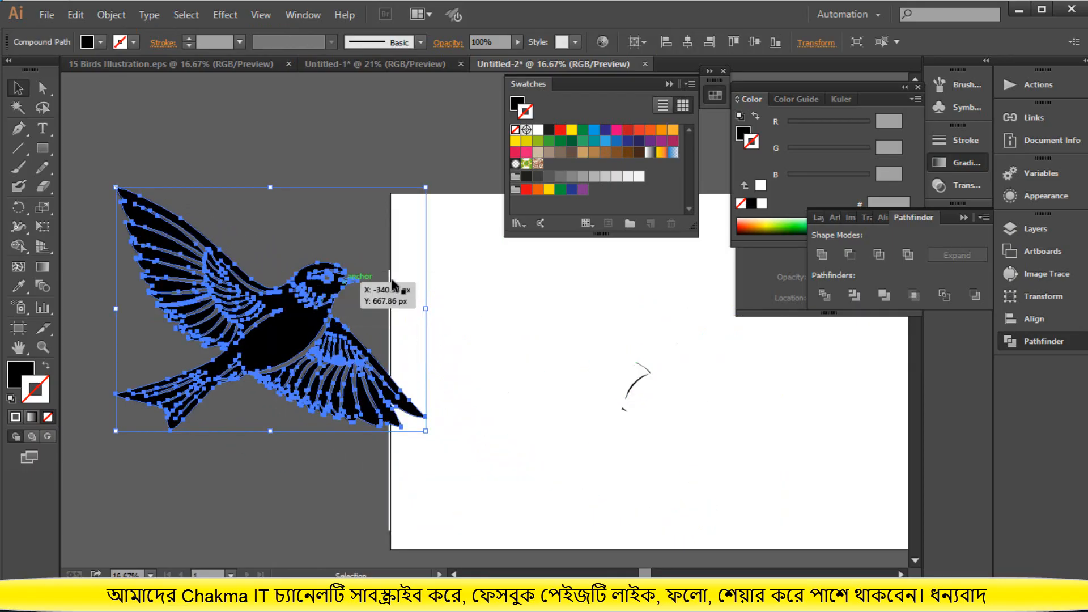
{"action": "left_click", "coordinate": [383, 171]}
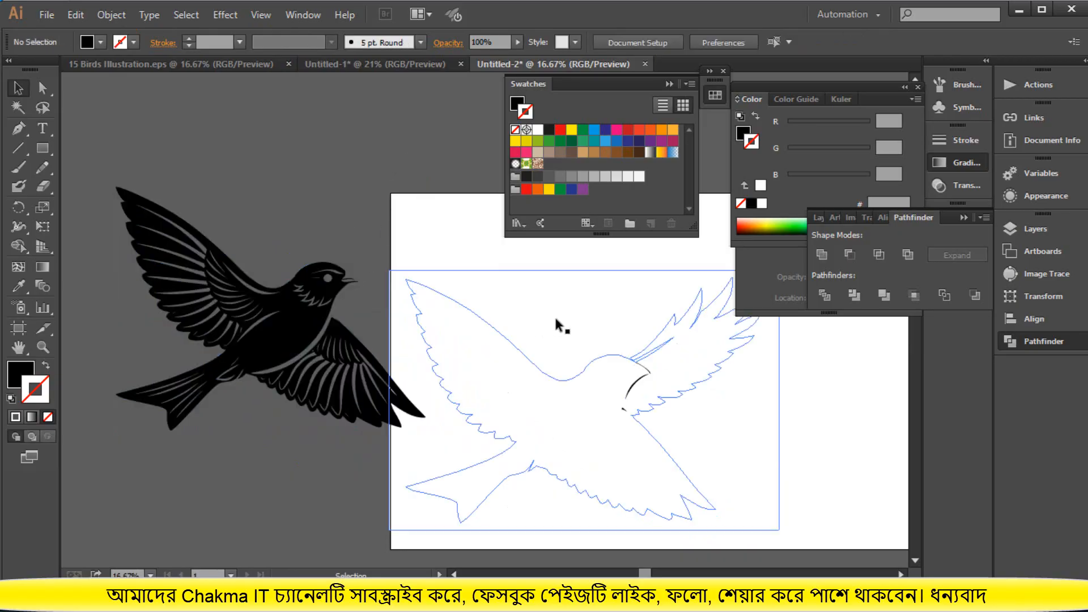
Delete the leftover white silhouette, the beak and throat fragments, and the invisible feather pieces from the artboard.
{"action": "left_click", "coordinate": [570, 357]}
{"action": "key", "text": "Delete"}
{"action": "left_click", "coordinate": [301, 319]}
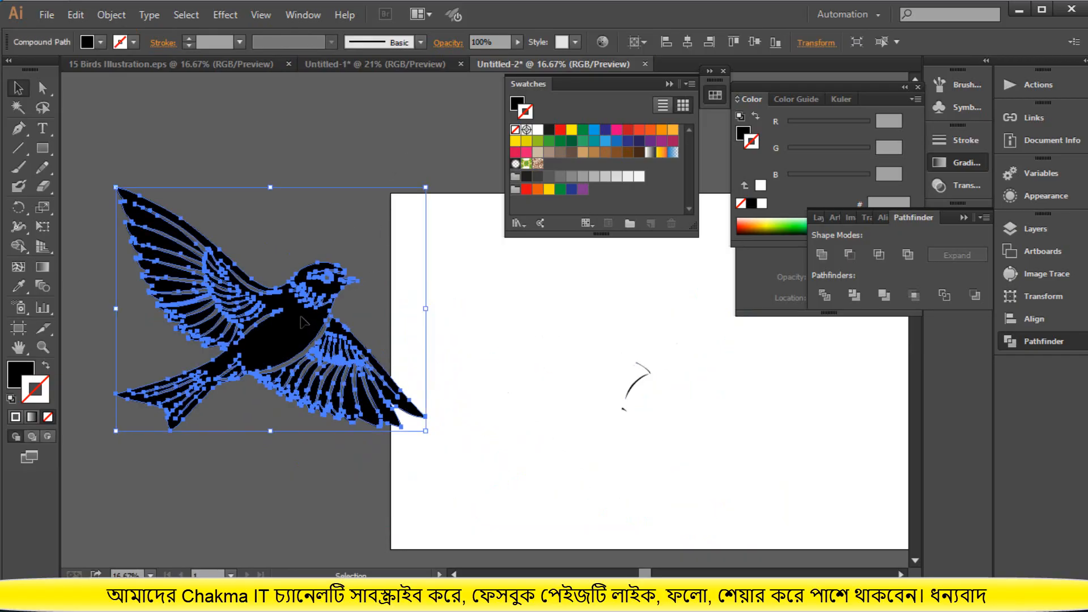
{"action": "left_click_drag", "start_coordinate": [568, 357], "coordinate": [715, 434]}
{"action": "key", "text": "Delete"}
{"action": "left_click_drag", "start_coordinate": [548, 326], "coordinate": [801, 515]}
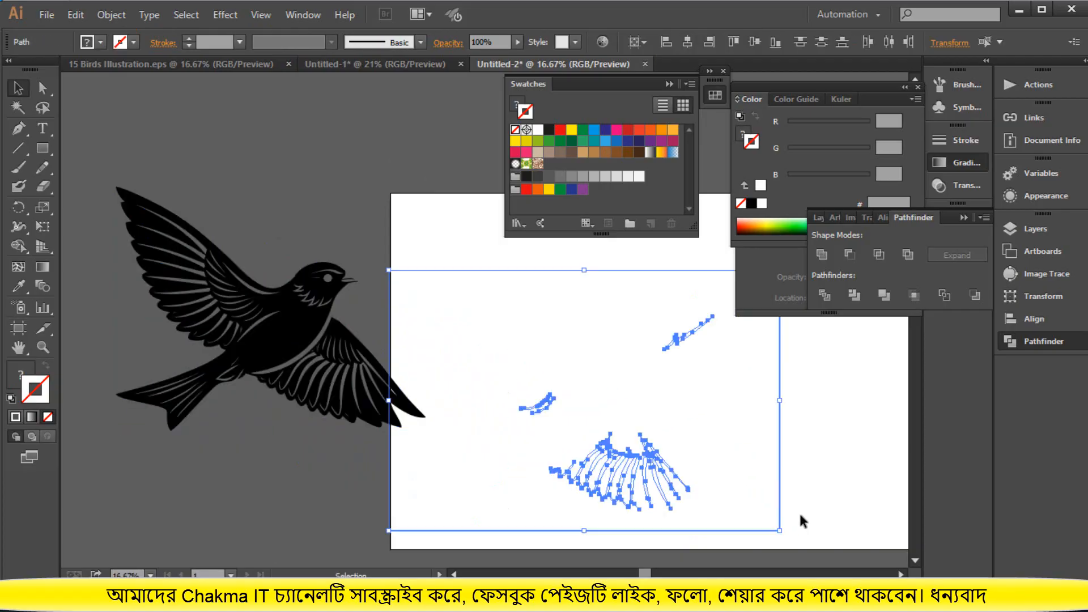
{"action": "key", "text": "Delete"}
{"action": "left_click_drag", "start_coordinate": [541, 297], "coordinate": [781, 478]}
{"action": "key", "text": "Delete"}
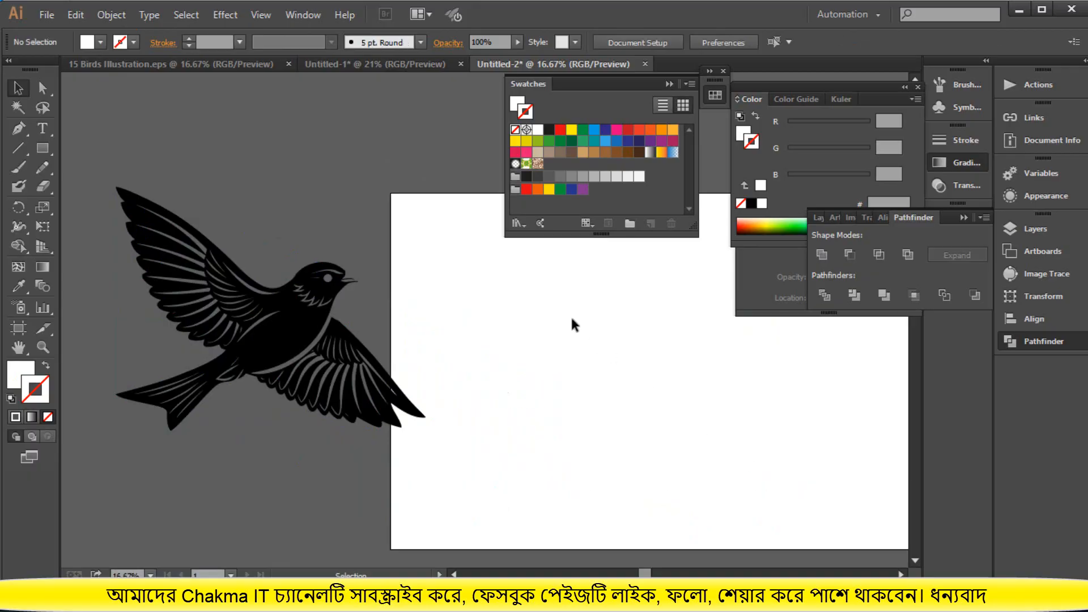
Shift the bird farther clear of the artboard and delete any remaining stray shapes across the artboard.
{"action": "left_click_drag", "start_coordinate": [505, 273], "coordinate": [740, 436]}
{"action": "left_click_drag", "start_coordinate": [367, 378], "coordinate": [307, 393]}
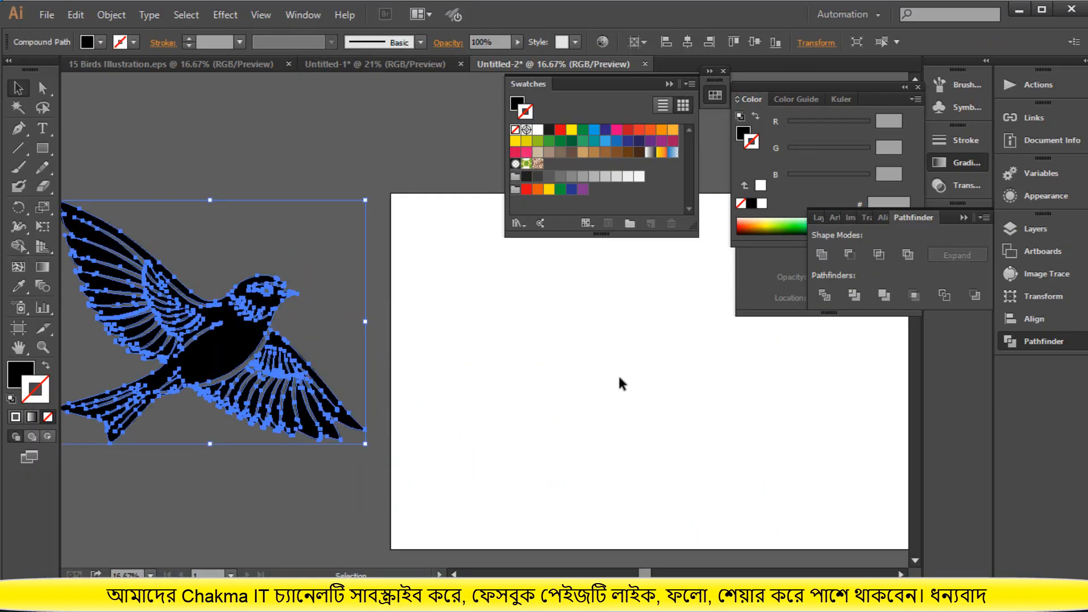
{"action": "scroll", "coordinate": [626, 388], "scroll_direction": "up", "scroll_amount": 1}
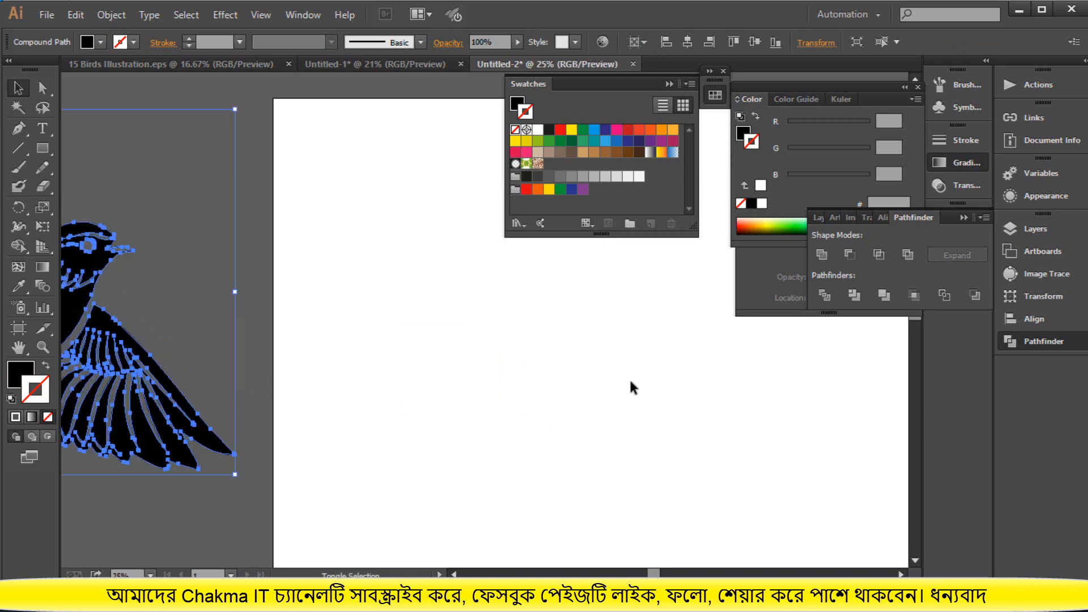
{"action": "scroll", "coordinate": [630, 388], "scroll_direction": "down", "scroll_amount": 2}
{"action": "left_click_drag", "start_coordinate": [474, 256], "coordinate": [862, 499]}
{"action": "key", "text": "Delete"}
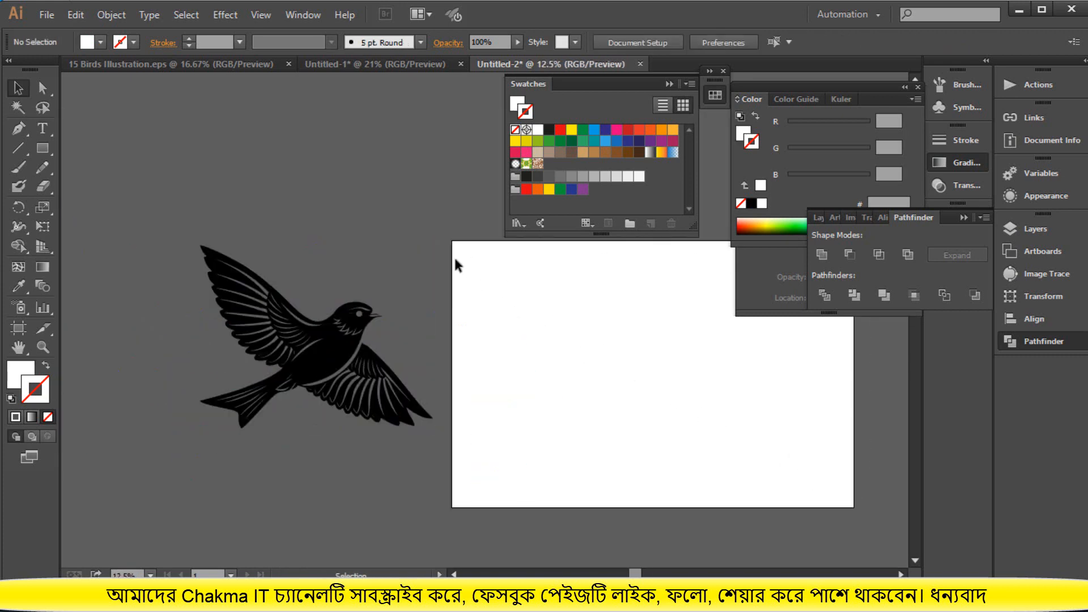
{"action": "left_click_drag", "start_coordinate": [458, 265], "coordinate": [820, 510]}
{"action": "left_click", "coordinate": [386, 371]}
{"action": "right_click", "coordinate": [379, 368]}
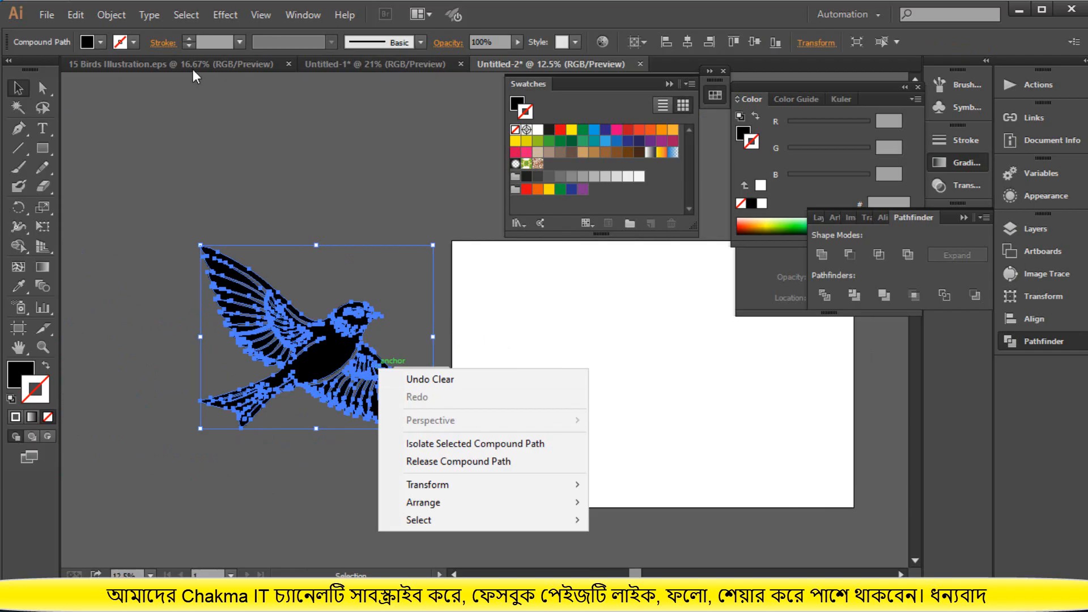
{"action": "left_click", "coordinate": [153, 18]}
{"action": "left_click", "coordinate": [153, 18]}
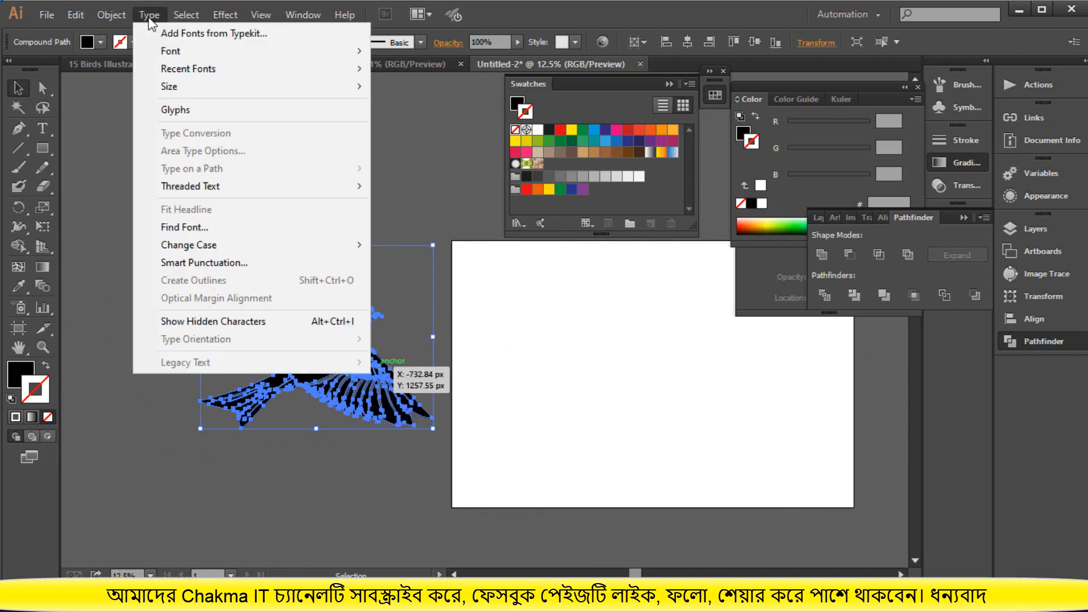
{"action": "left_click", "coordinate": [143, 187]}
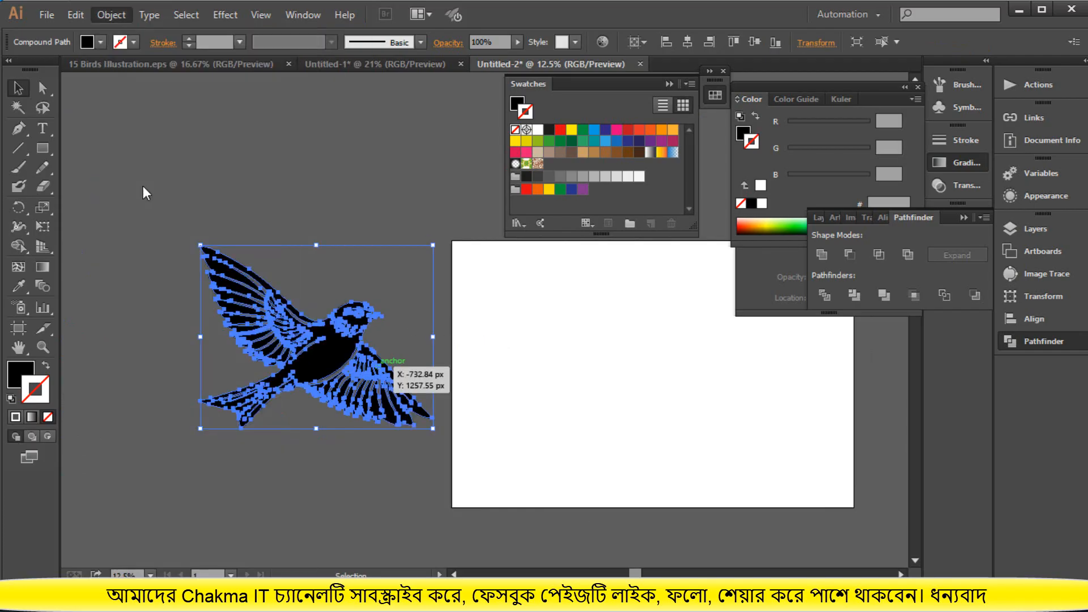
{"action": "left_click", "coordinate": [304, 209]}
Center the bird horizontally and vertically on the artboard.
{"action": "left_click", "coordinate": [363, 327]}
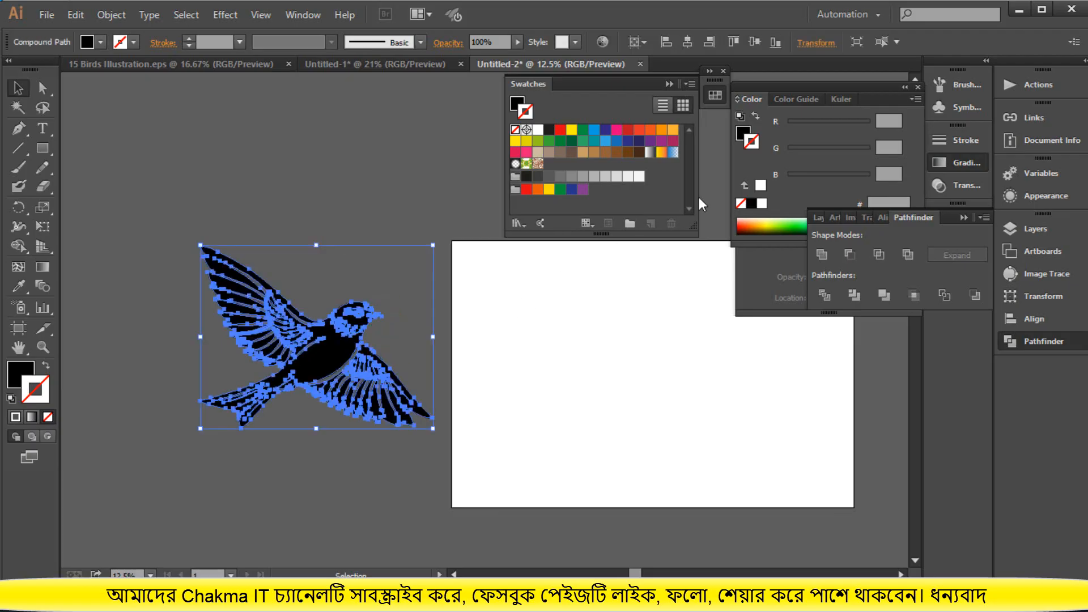
{"action": "left_click", "coordinate": [688, 42]}
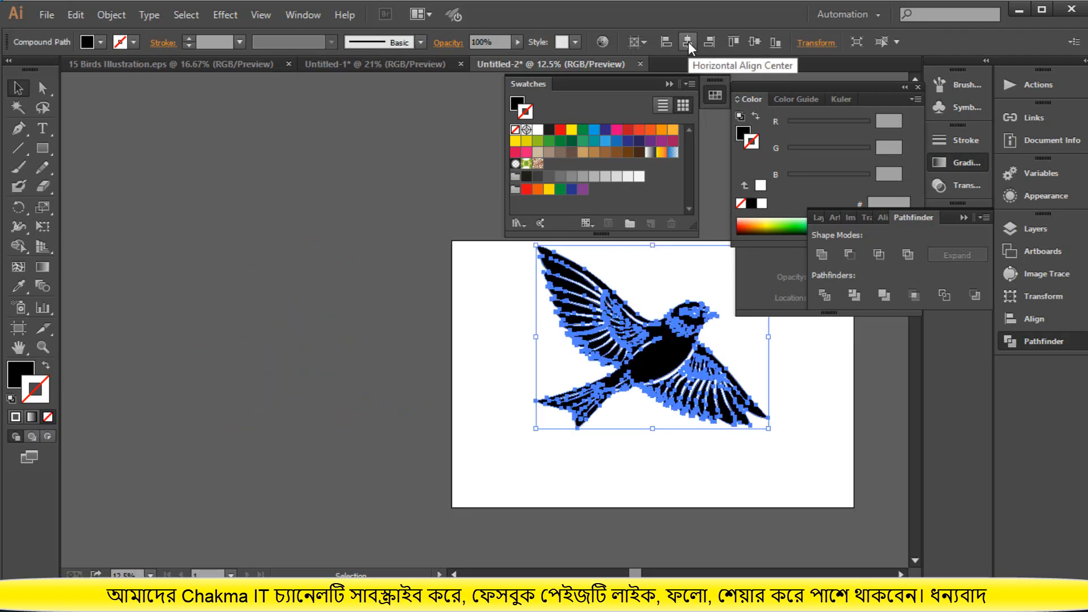
{"action": "left_click", "coordinate": [755, 42]}
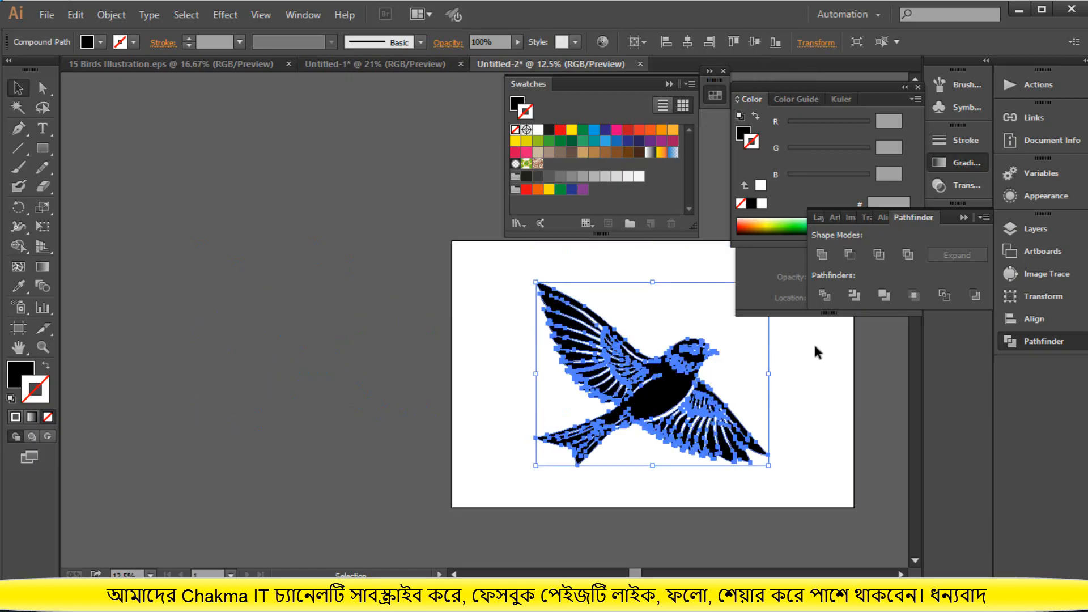
{"action": "left_click", "coordinate": [814, 385]}
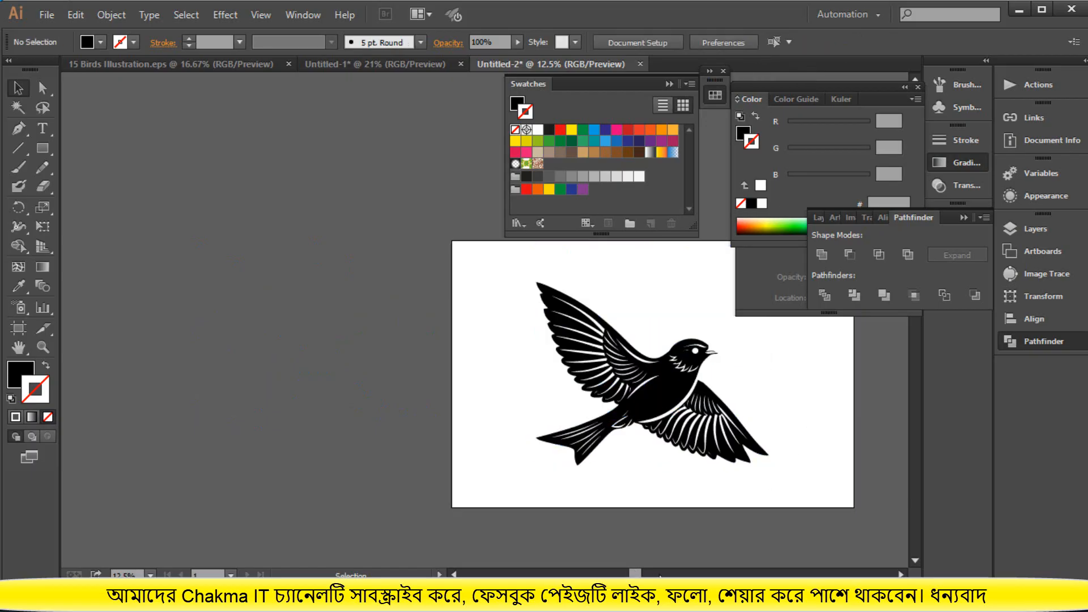
Start saving the bird document under a new name and browse to the Microstock Design folder on New Volume (G:).
{"action": "left_click_drag", "start_coordinate": [660, 575], "coordinate": [690, 575]}
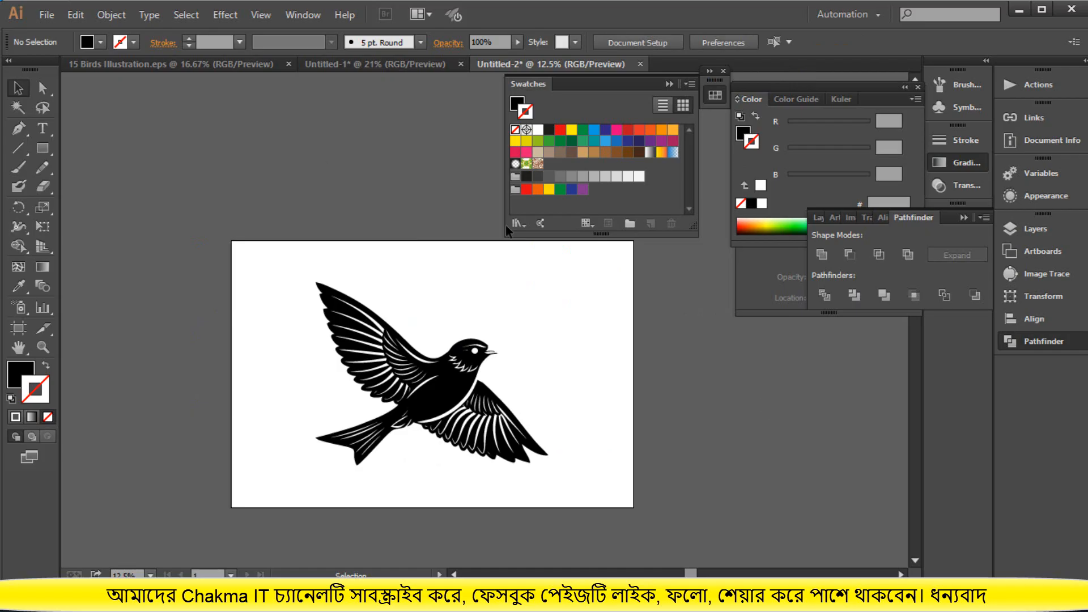
{"action": "left_click", "coordinate": [59, 18]}
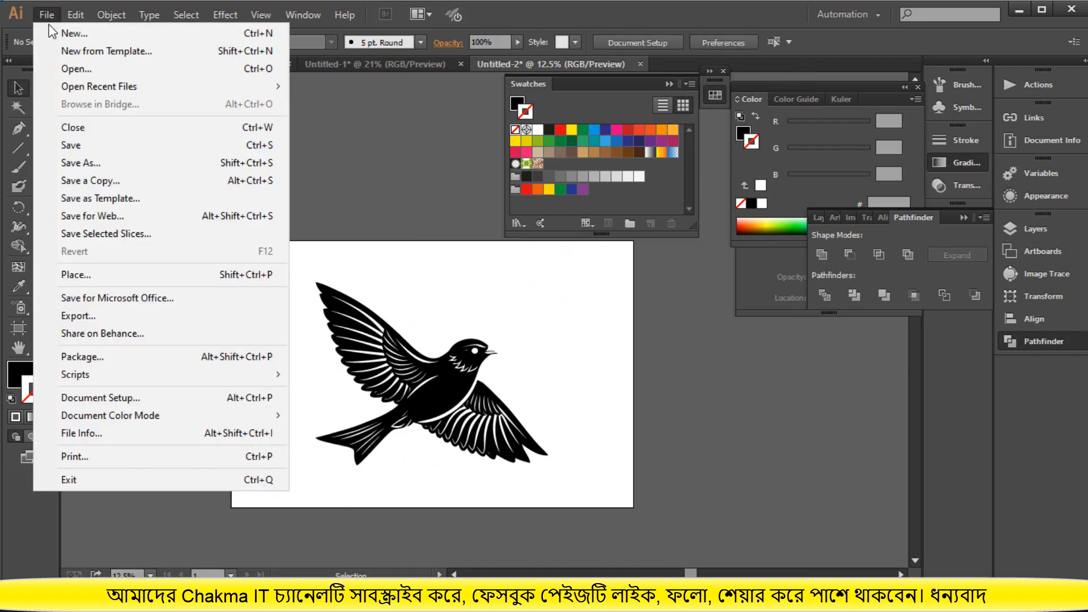
{"action": "left_click", "coordinate": [88, 163]}
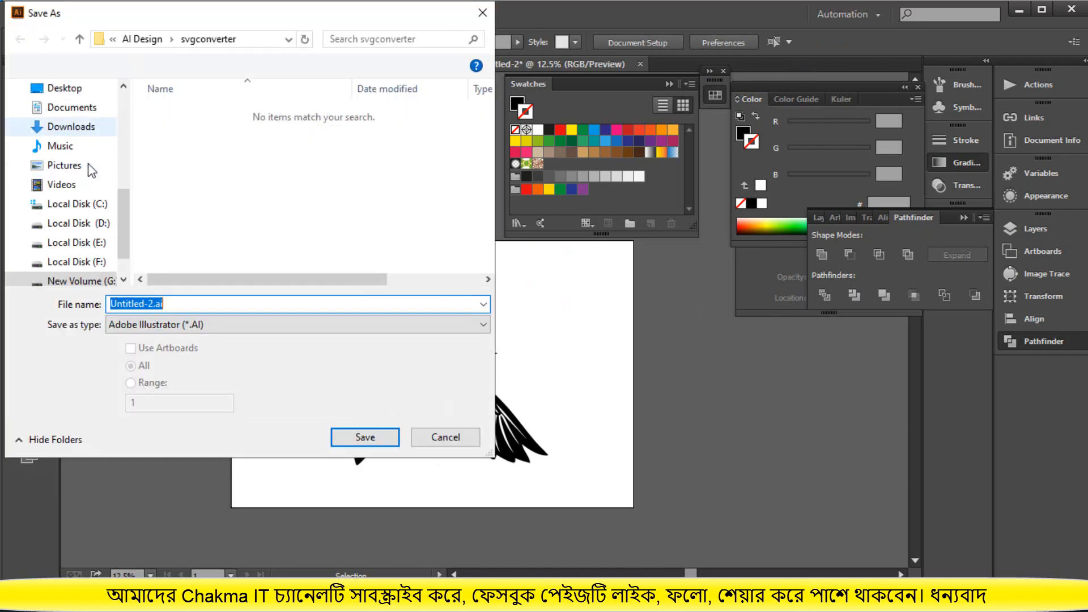
{"action": "scroll", "coordinate": [79, 244], "scroll_direction": "down", "scroll_amount": 2}
{"action": "left_click", "coordinate": [80, 244]}
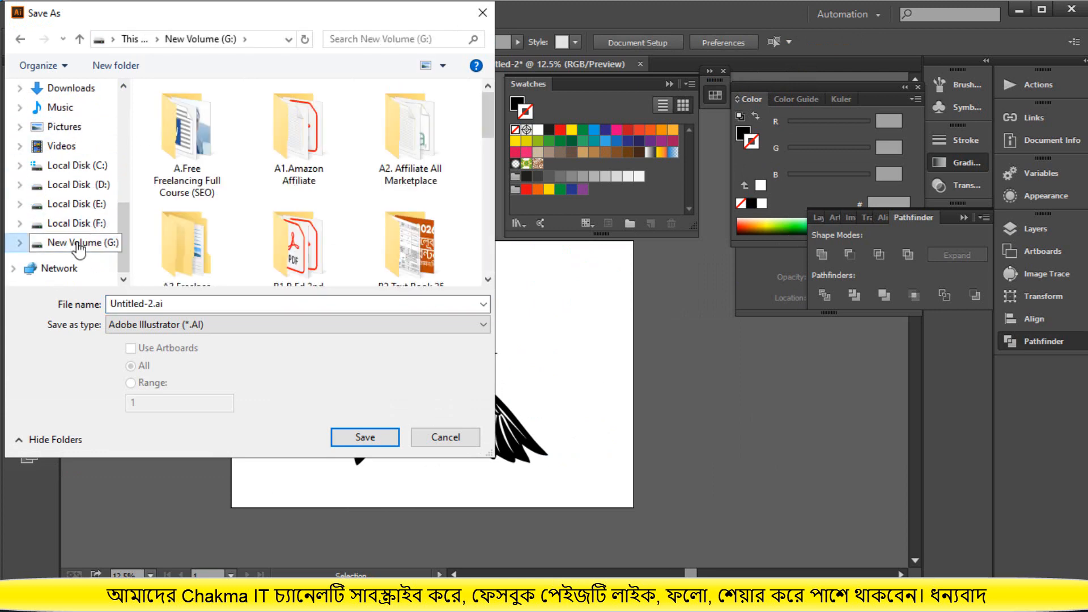
{"action": "scroll", "coordinate": [301, 204], "scroll_direction": "down", "scroll_amount": 5}
{"action": "scroll", "coordinate": [359, 214], "scroll_direction": "up", "scroll_amount": 3}
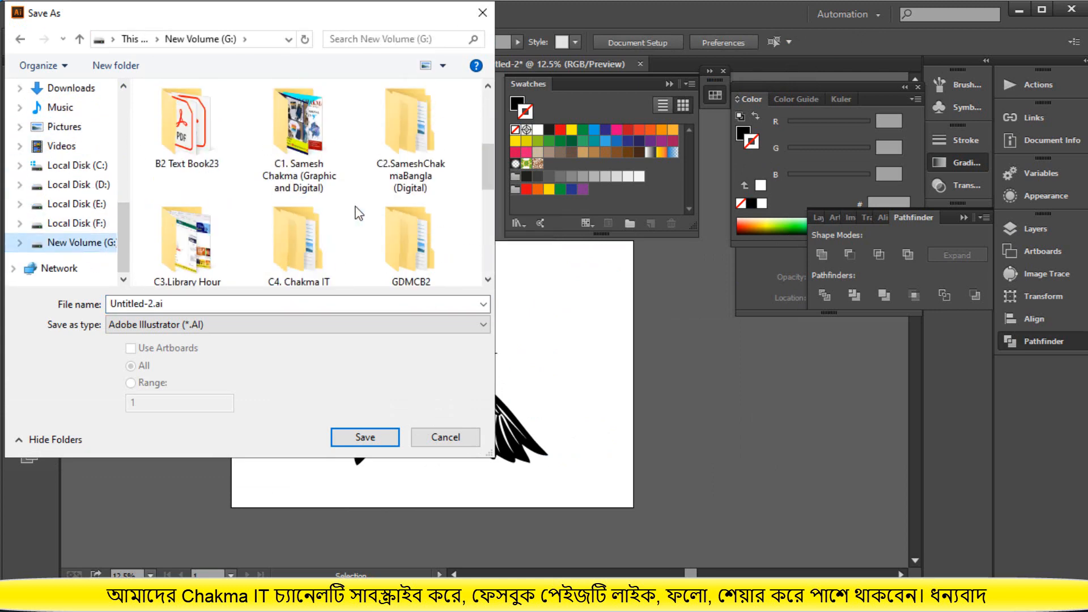
{"action": "scroll", "coordinate": [359, 213], "scroll_direction": "down", "scroll_amount": 5}
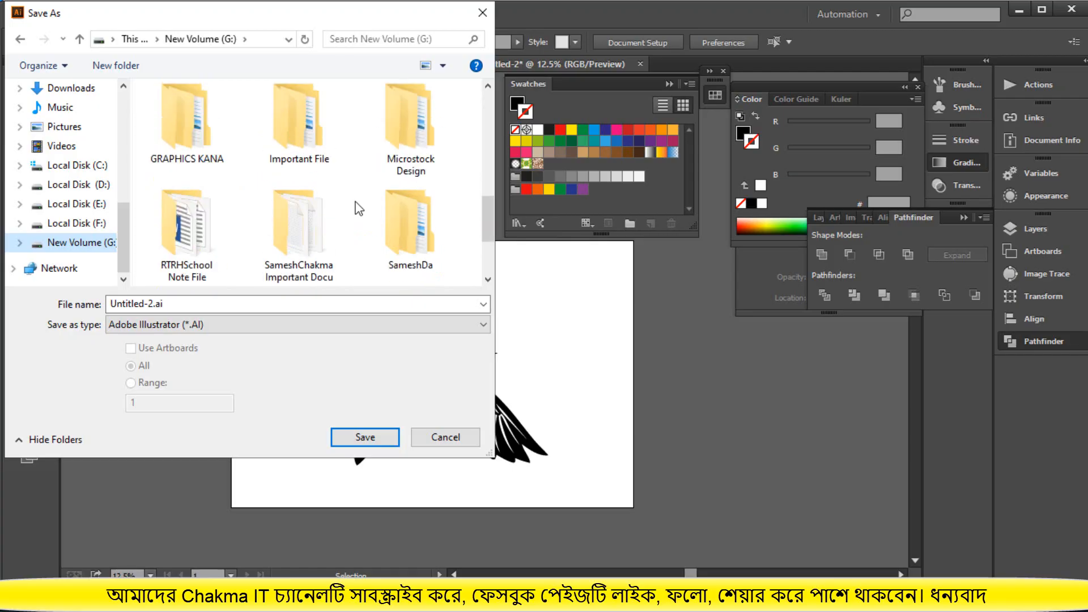
{"action": "double_click", "coordinate": [406, 115]}
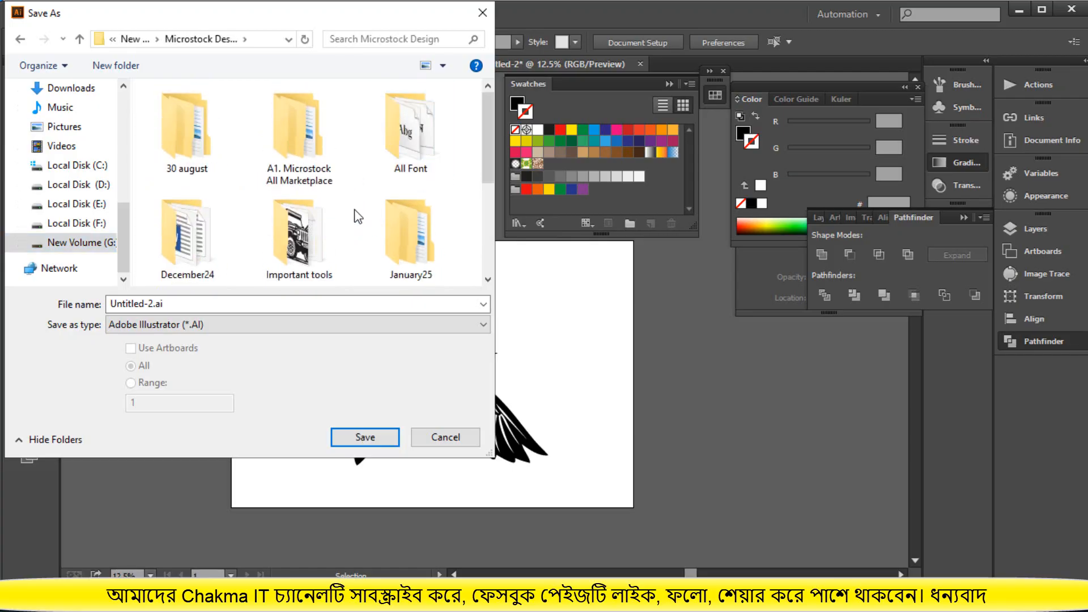
Open the January25 folder and its 28 January subfolder as the save location.
{"action": "scroll", "coordinate": [358, 216], "scroll_direction": "down", "scroll_amount": 3}
{"action": "double_click", "coordinate": [397, 150]}
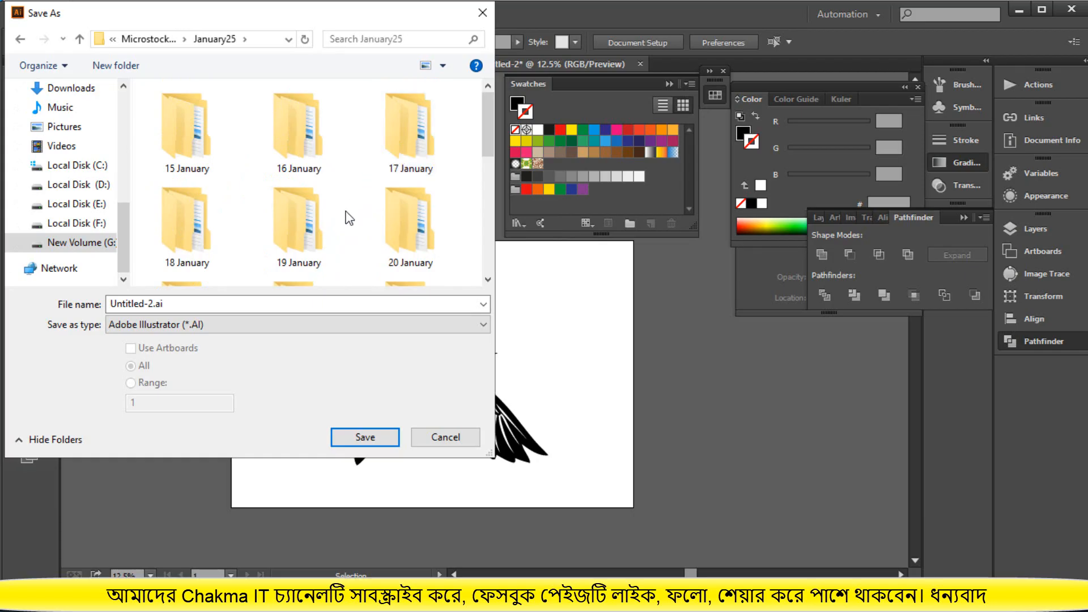
{"action": "scroll", "coordinate": [348, 218], "scroll_direction": "down", "scroll_amount": 3}
{"action": "scroll", "coordinate": [311, 236], "scroll_direction": "down", "scroll_amount": 3}
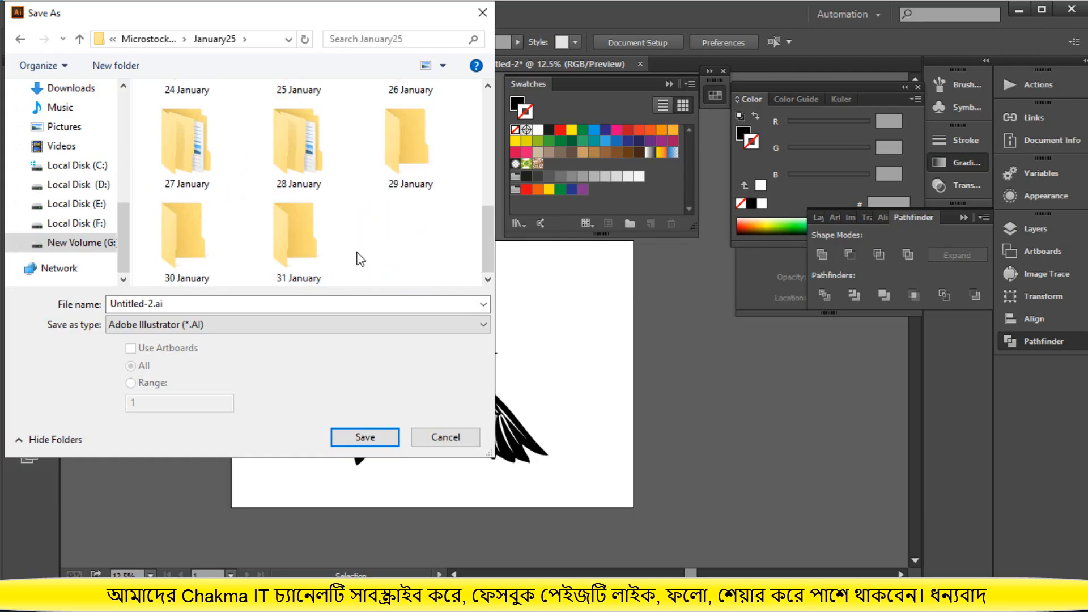
{"action": "double_click", "coordinate": [315, 156]}
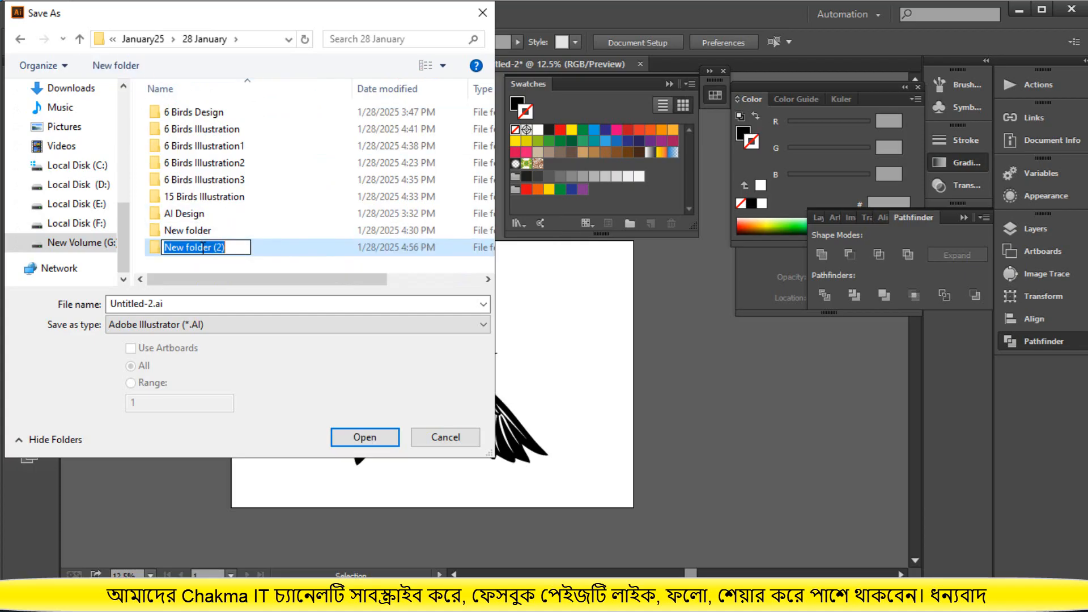
Create a folder named A Bird inside 28 January and copy its name.
{"action": "type", "text": "A B"}
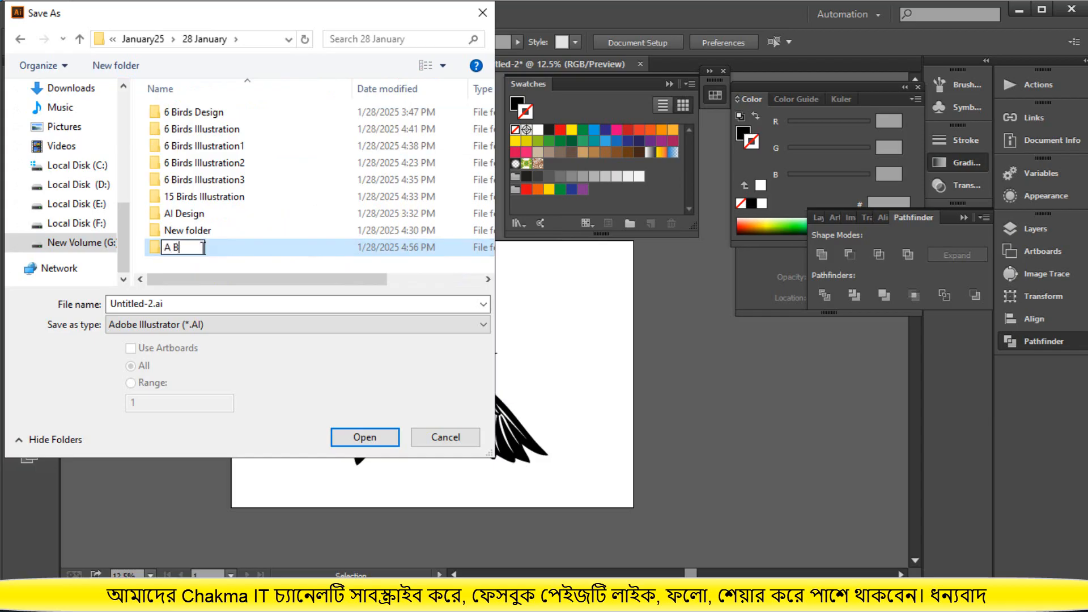
{"action": "type", "text": "ird"}
{"action": "left_click_drag", "start_coordinate": [193, 248], "coordinate": [165, 249]}
{"action": "right_click", "coordinate": [183, 250]}
{"action": "left_click", "coordinate": [218, 304]}
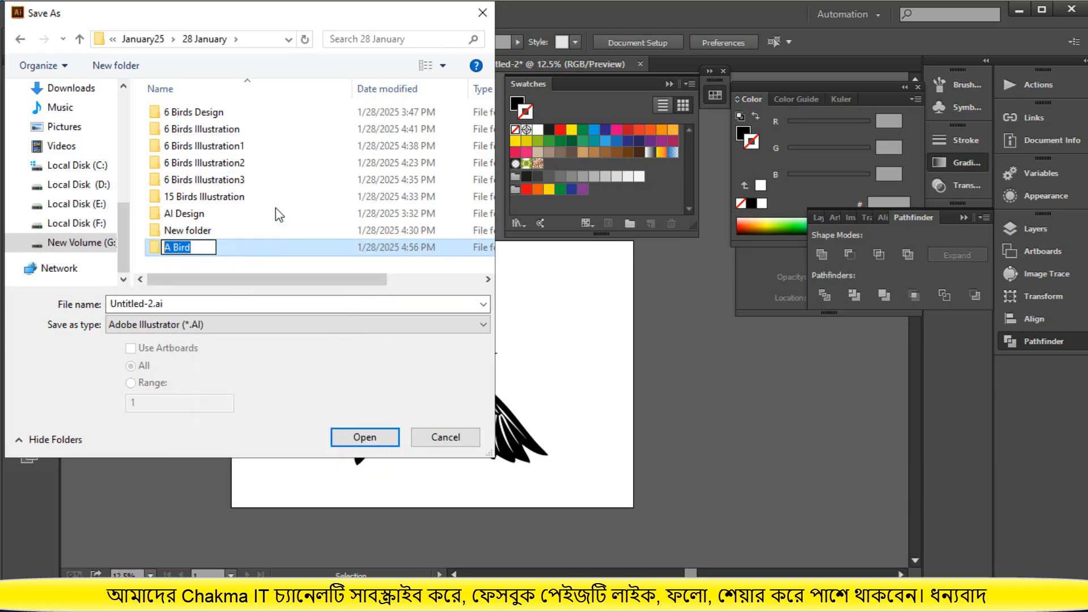
{"action": "left_click", "coordinate": [237, 274]}
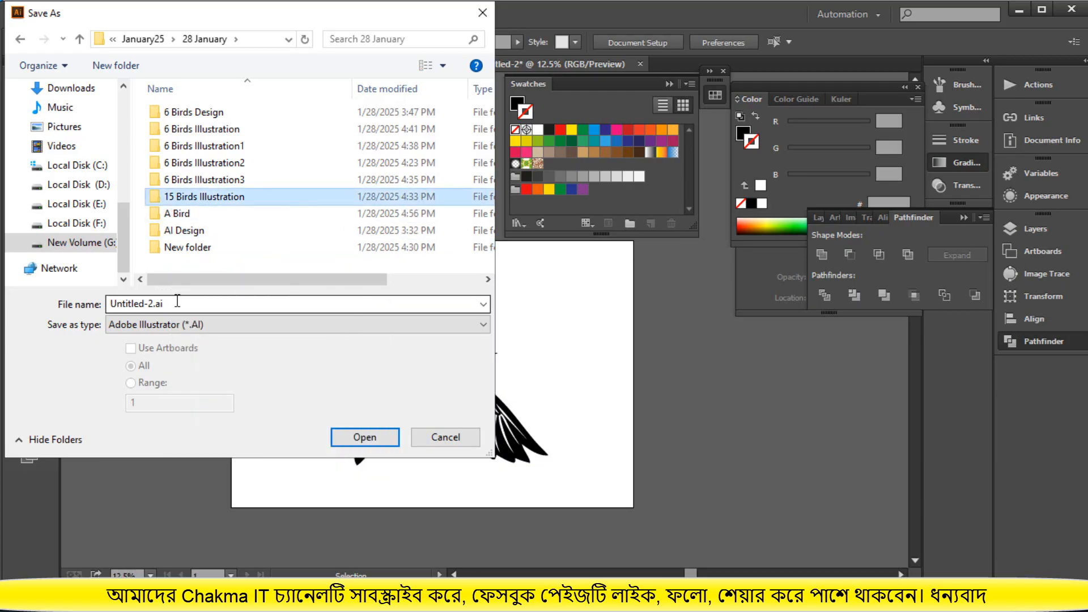
Replace the file name with the copied A Bird and open the A Bird folder as the destination.
{"action": "double_click", "coordinate": [157, 304]}
{"action": "right_click", "coordinate": [200, 304]}
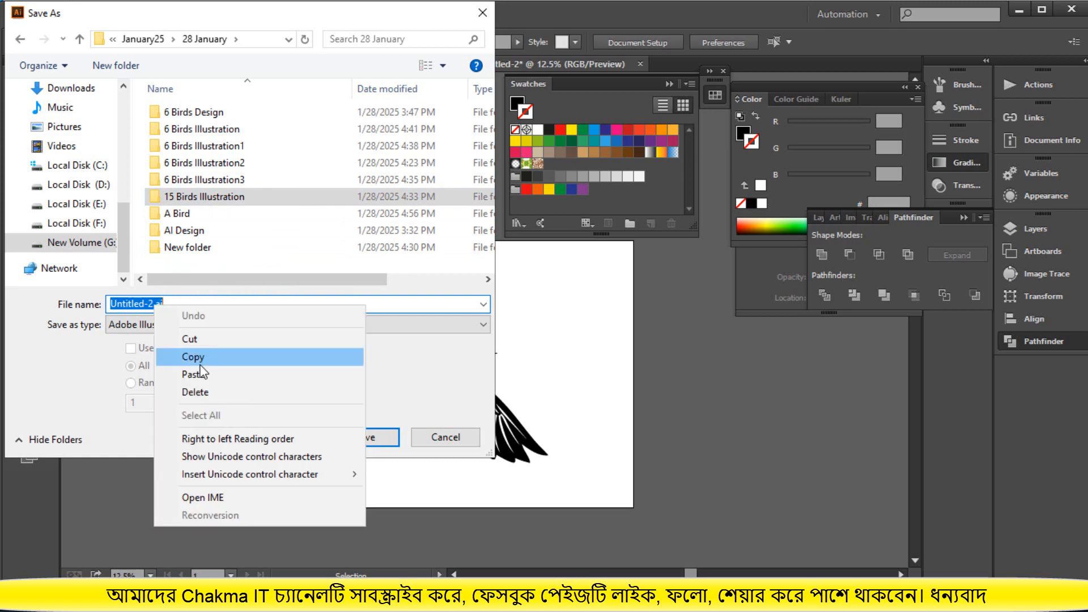
{"action": "left_click", "coordinate": [200, 372]}
{"action": "double_click", "coordinate": [202, 214]}
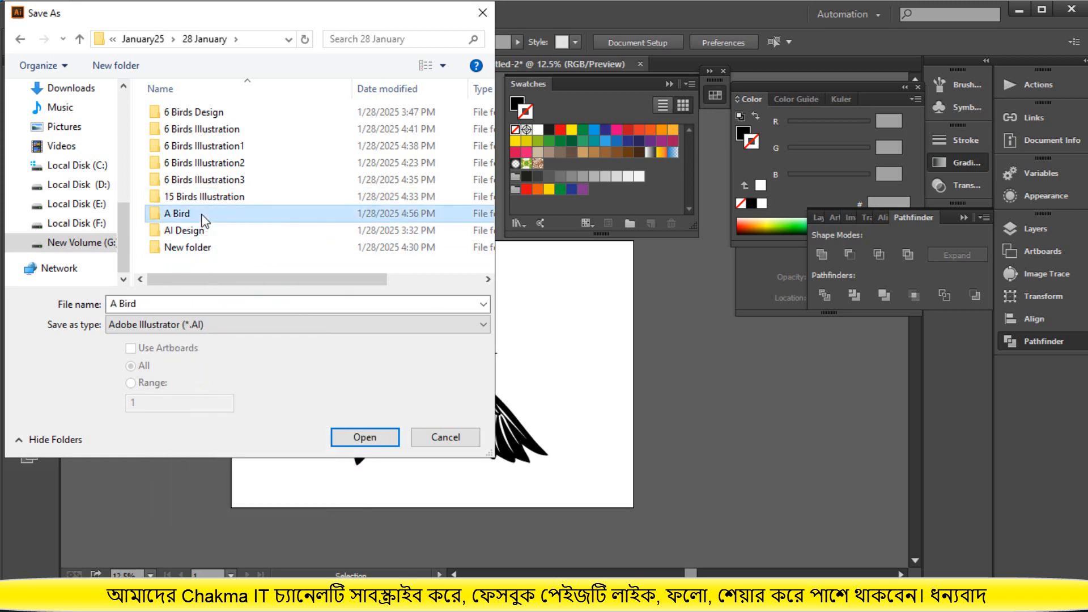
Save the document in Illustrator EPS format, accepting the EPS options.
{"action": "left_click", "coordinate": [258, 328]}
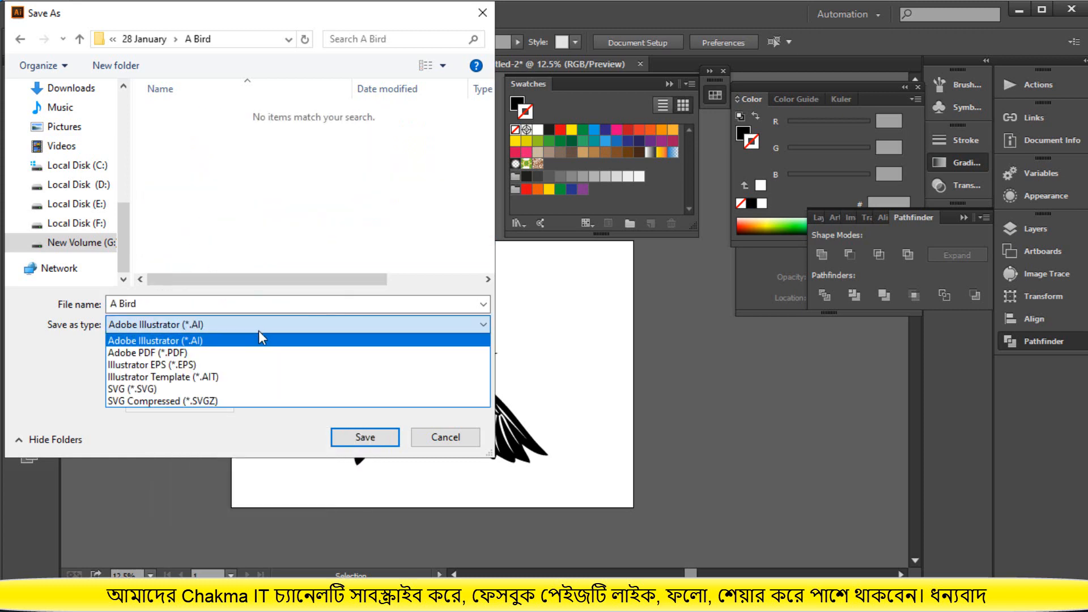
{"action": "left_click", "coordinate": [259, 365]}
{"action": "left_click", "coordinate": [362, 437]}
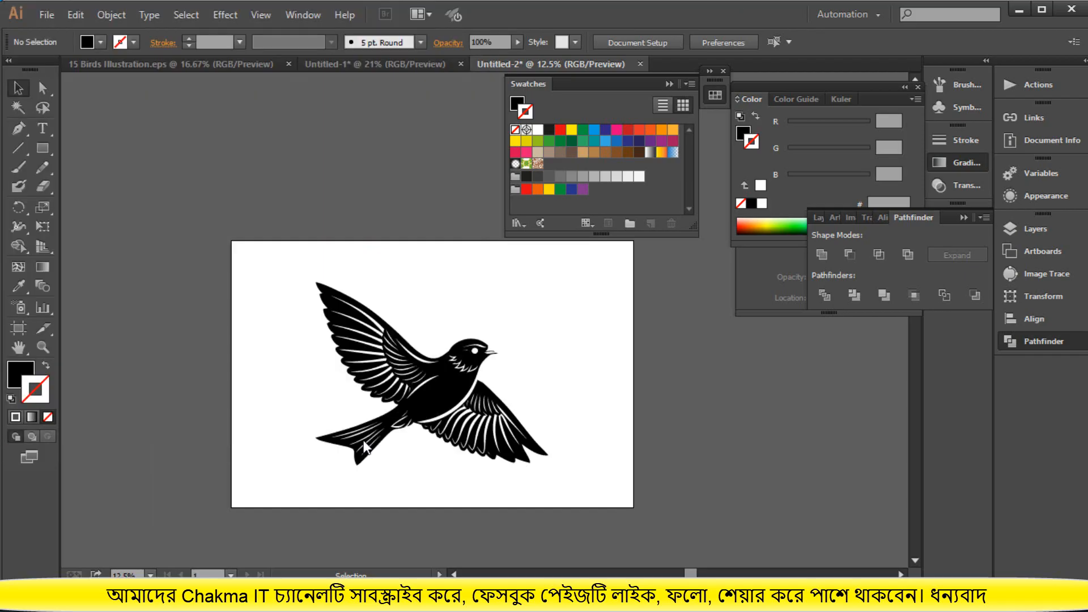
{"action": "left_click", "coordinate": [602, 528]}
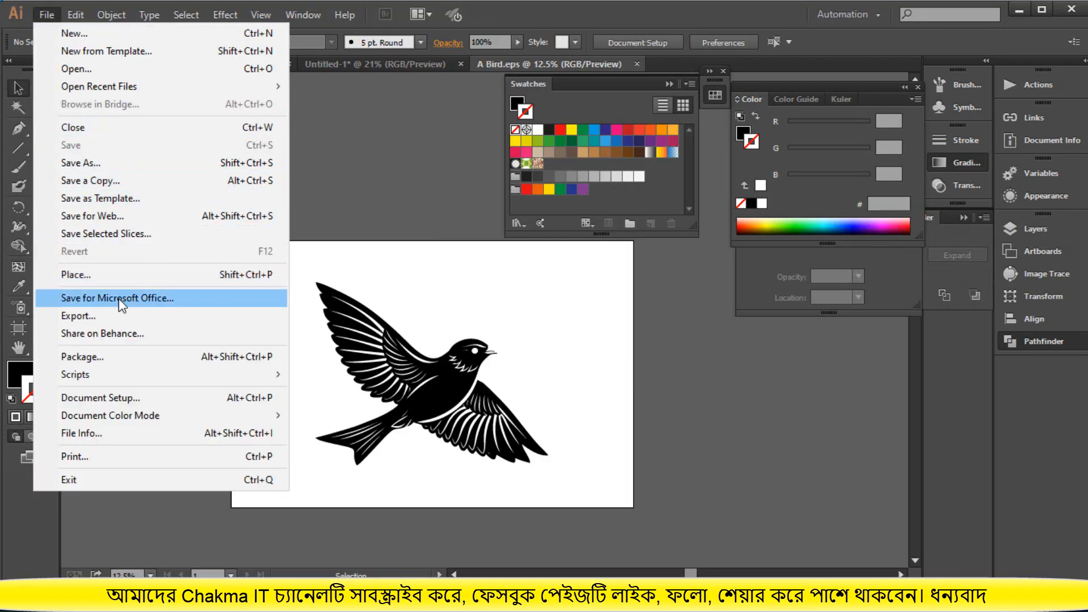
Export the bird as the JPEG A Bird.jpg with Use Artboards enabled, in RGB at Maximum quality and Screen (72 ppi).
{"action": "left_click", "coordinate": [116, 315]}
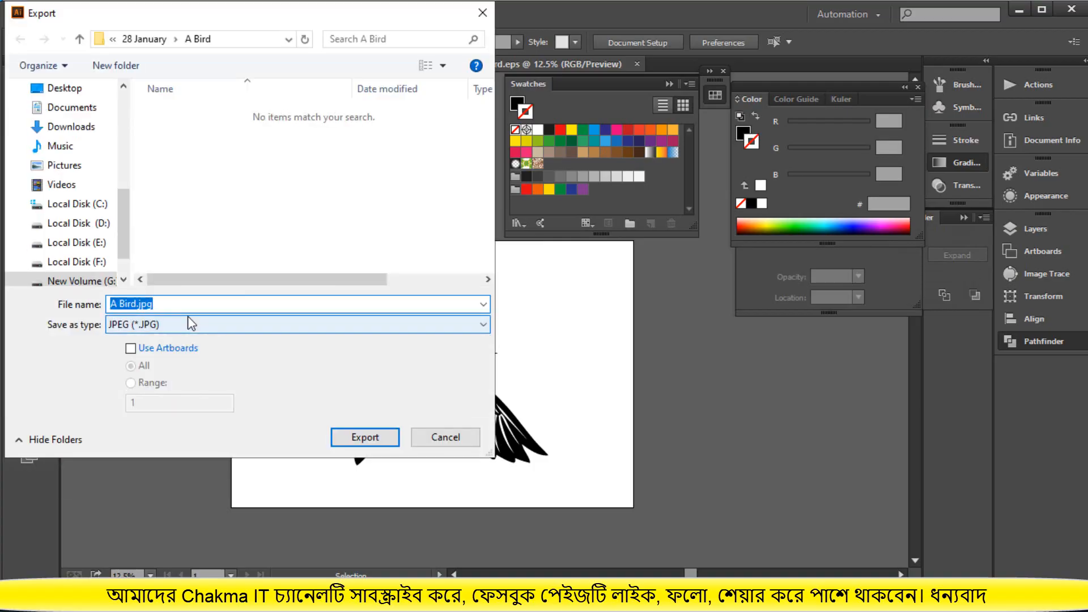
{"action": "left_click", "coordinate": [131, 350]}
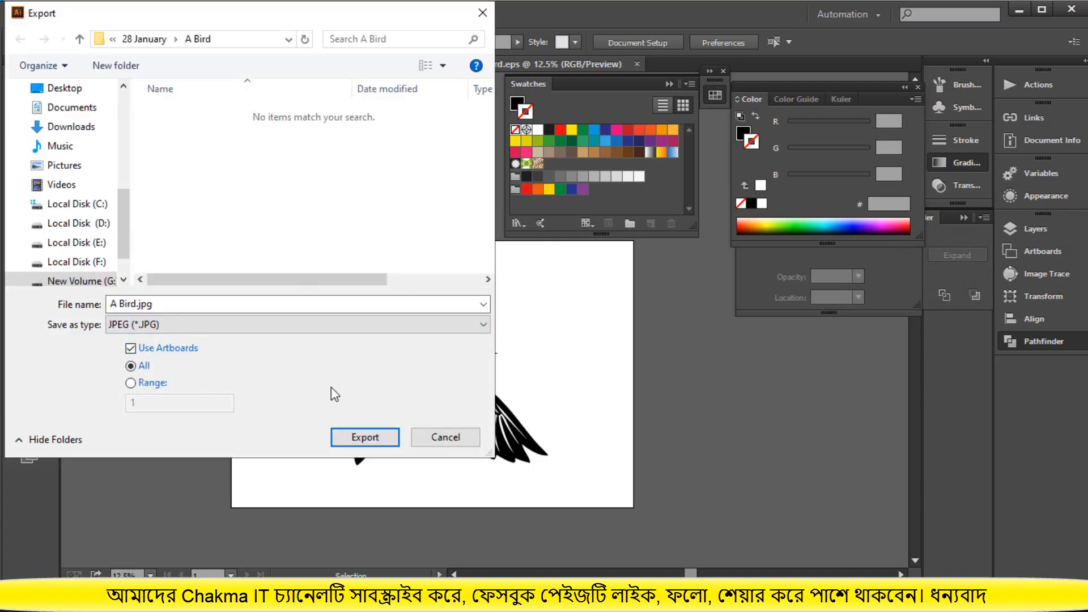
{"action": "left_click", "coordinate": [373, 436]}
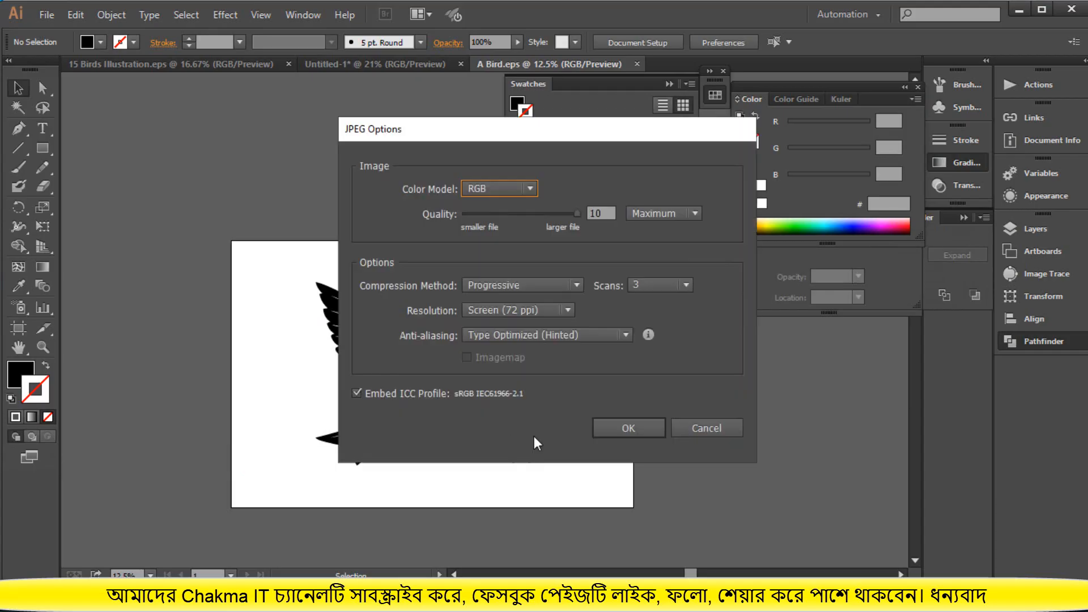
{"action": "left_click", "coordinate": [645, 424]}
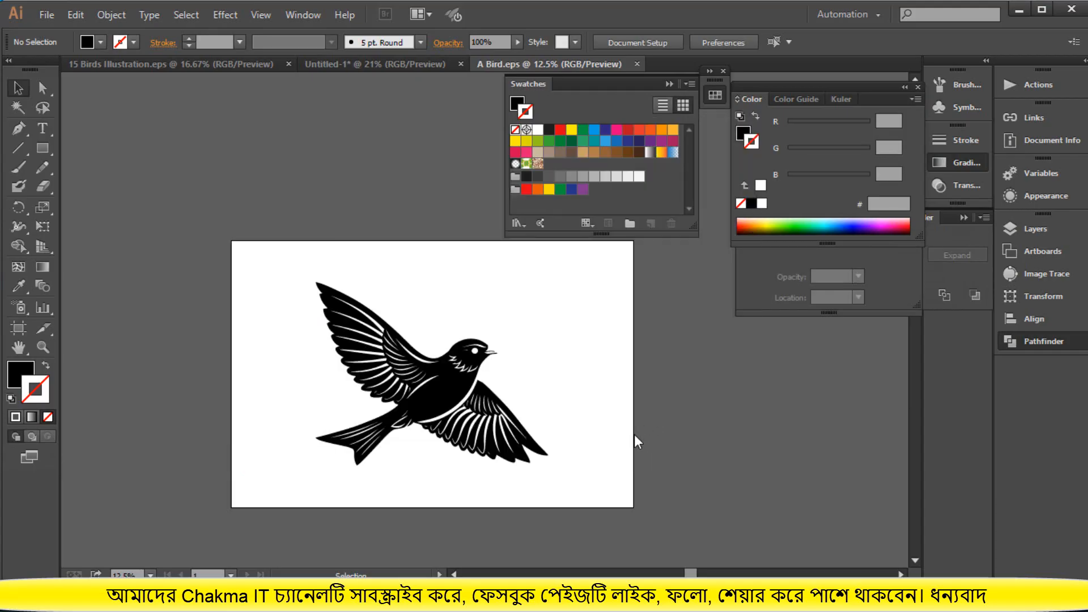
Switch to Firefox, open the bookmarked Adobe Stock contributor portfolio in a new tab, and close the blank tab.
{"action": "left_click", "coordinate": [1018, 6]}
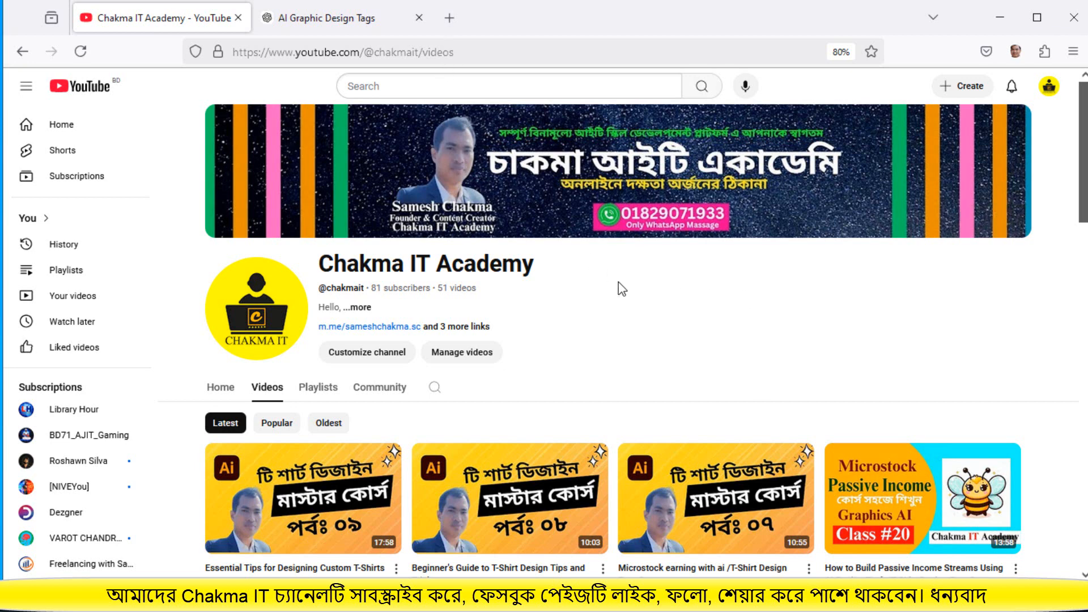
{"action": "left_click", "coordinate": [449, 18]}
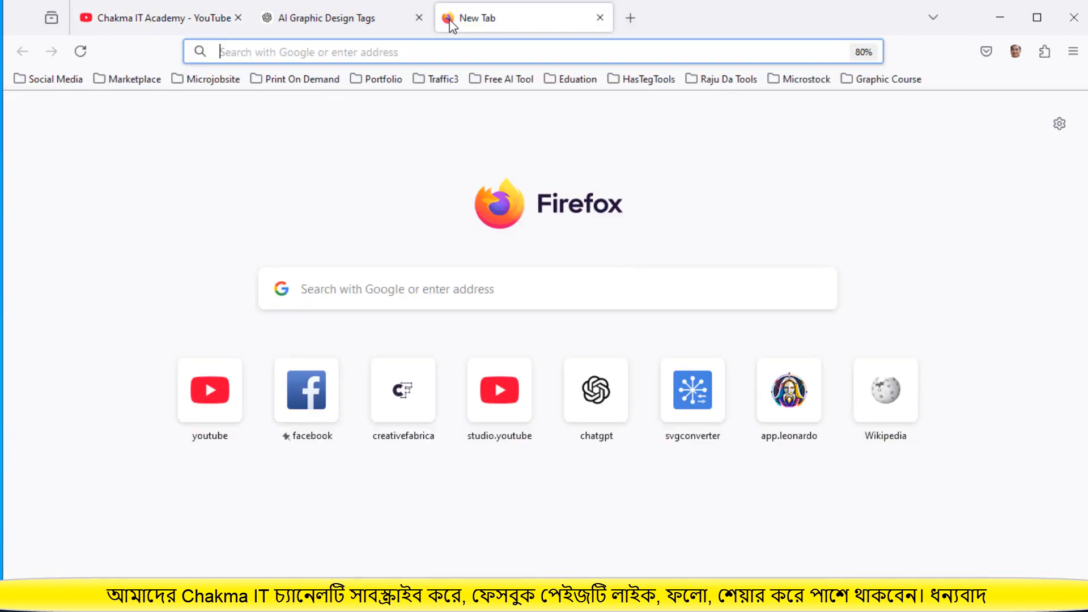
{"action": "left_click", "coordinate": [803, 79]}
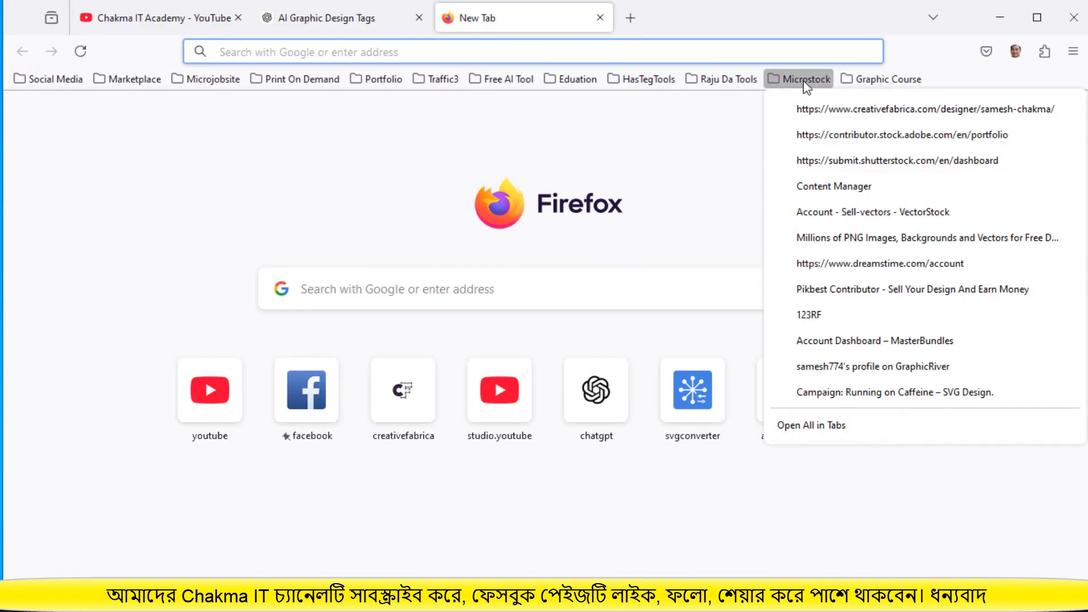
{"action": "right_click", "coordinate": [830, 139]}
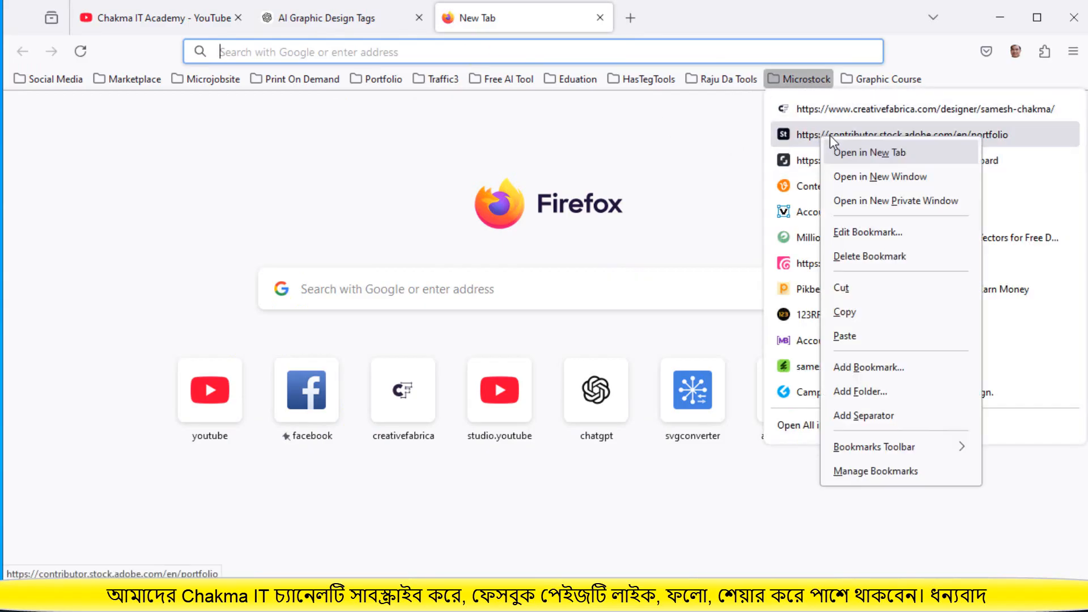
{"action": "left_click", "coordinate": [833, 148]}
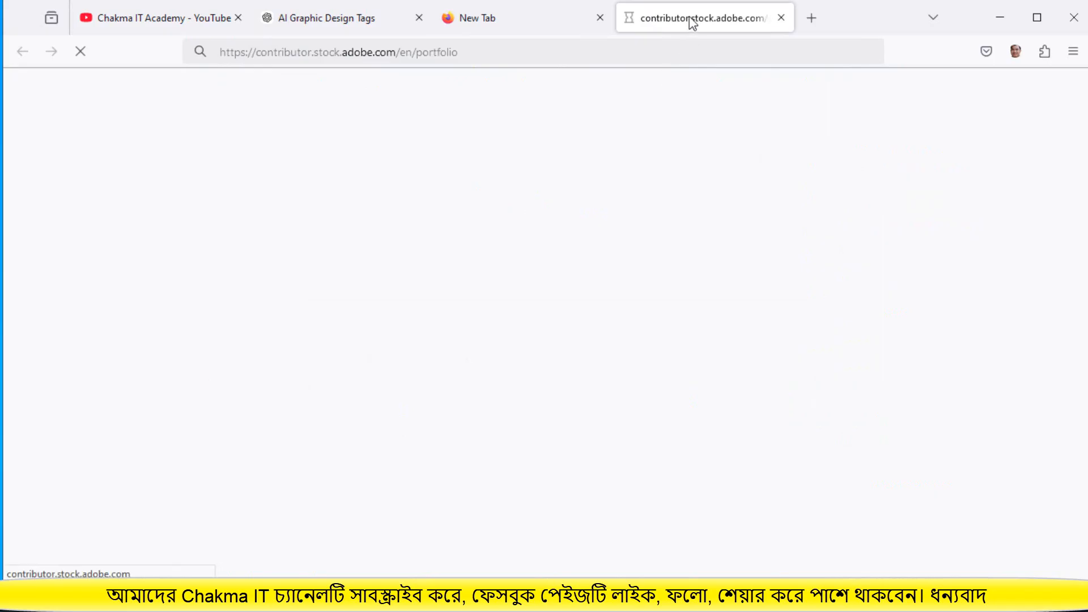
{"action": "left_click", "coordinate": [600, 18]}
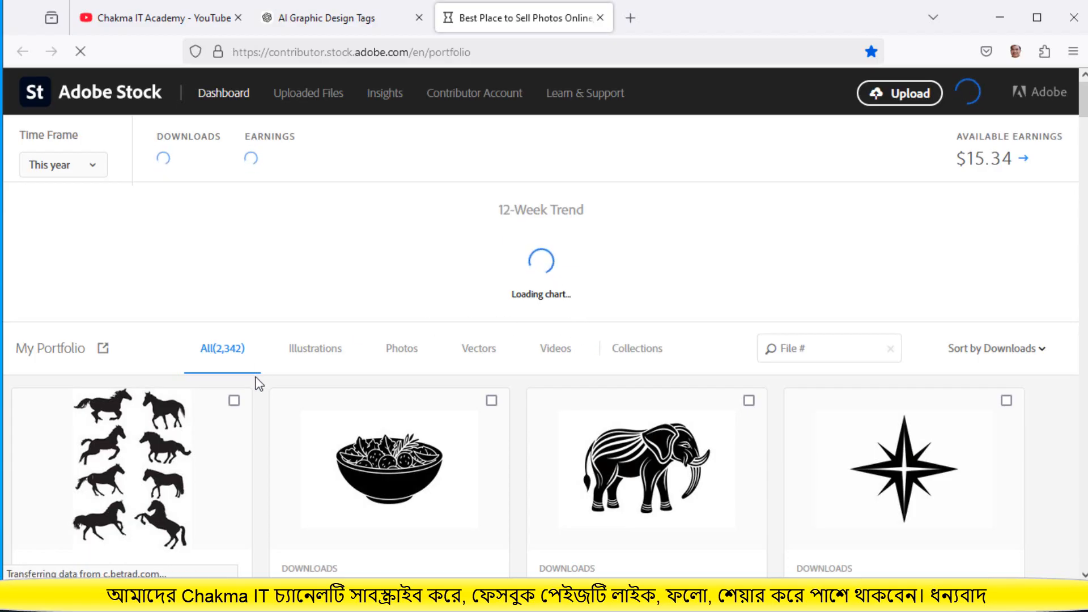
Examine the Adobe Stock dashboard's 12-week earnings trend and the download figures of the portfolio items.
{"action": "scroll", "coordinate": [299, 429], "scroll_direction": "down", "scroll_amount": 10}
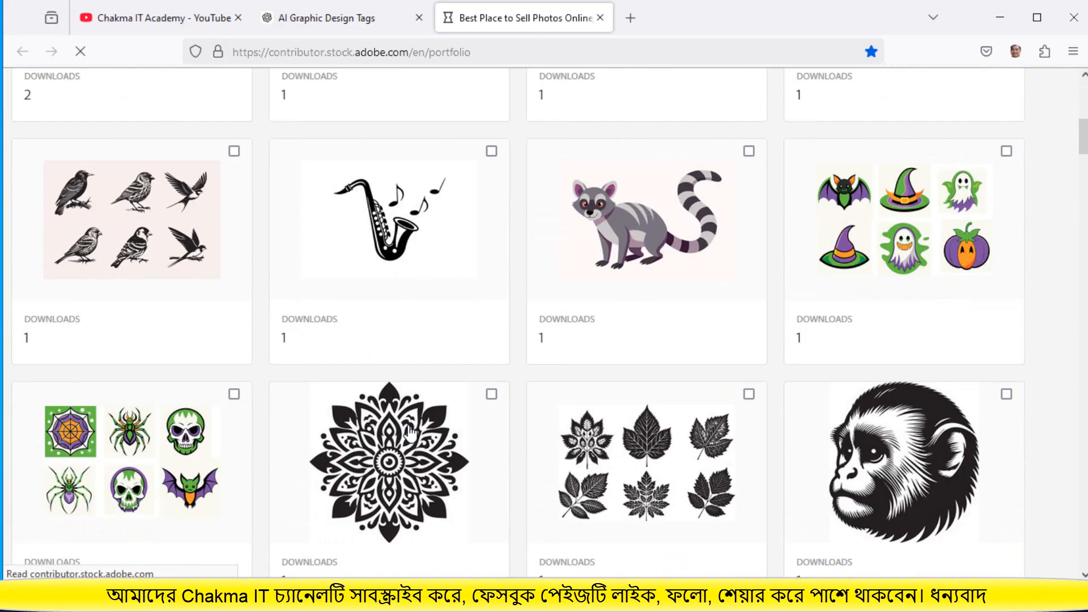
{"action": "scroll", "coordinate": [513, 437], "scroll_direction": "down", "scroll_amount": 3}
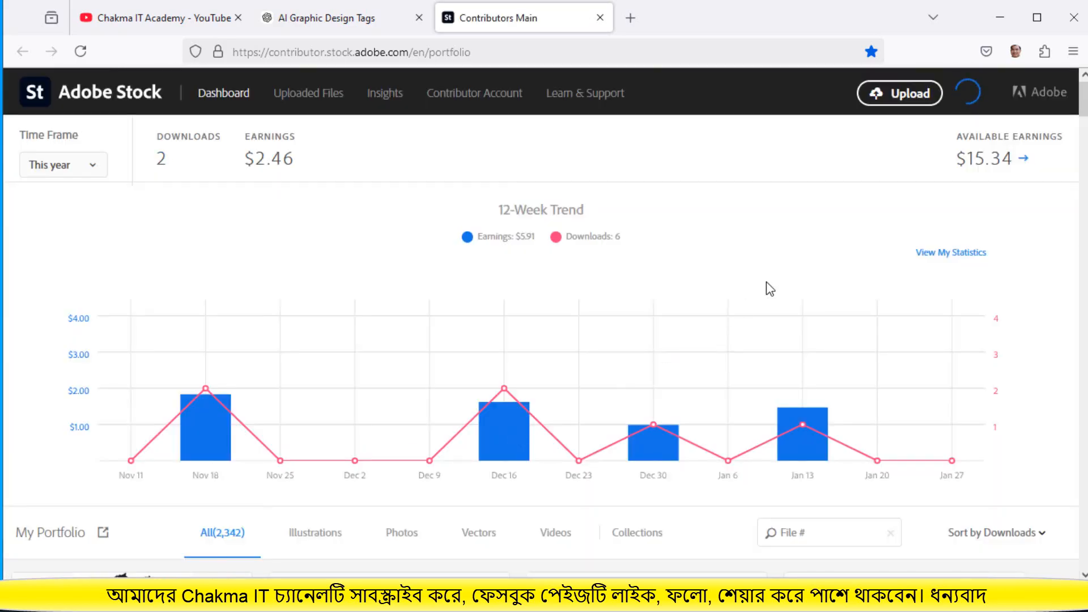
{"action": "scroll", "coordinate": [796, 385], "scroll_direction": "down", "scroll_amount": 7}
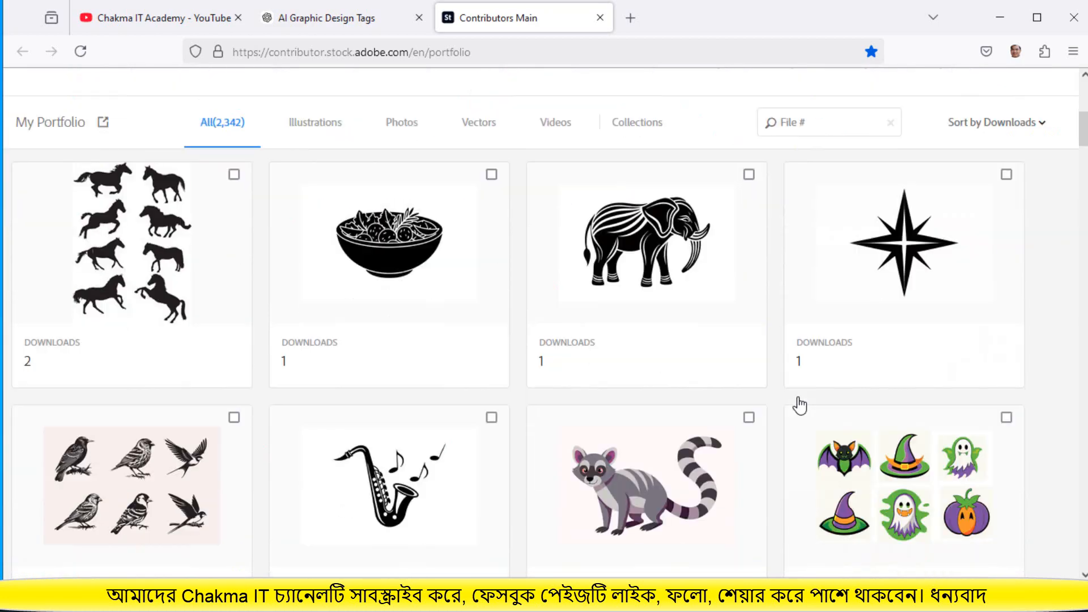
{"action": "scroll", "coordinate": [796, 396], "scroll_direction": "up", "scroll_amount": 7}
{"action": "scroll", "coordinate": [797, 395], "scroll_direction": "down", "scroll_amount": 7}
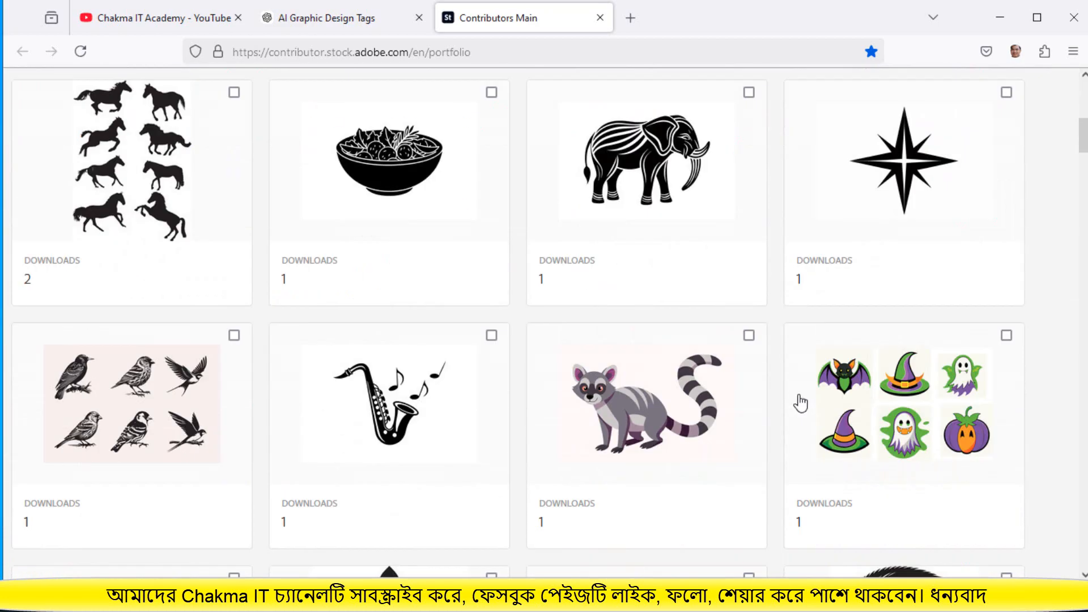
{"action": "scroll", "coordinate": [800, 403], "scroll_direction": "up", "scroll_amount": 7}
{"action": "scroll", "coordinate": [800, 396], "scroll_direction": "down", "scroll_amount": 3}
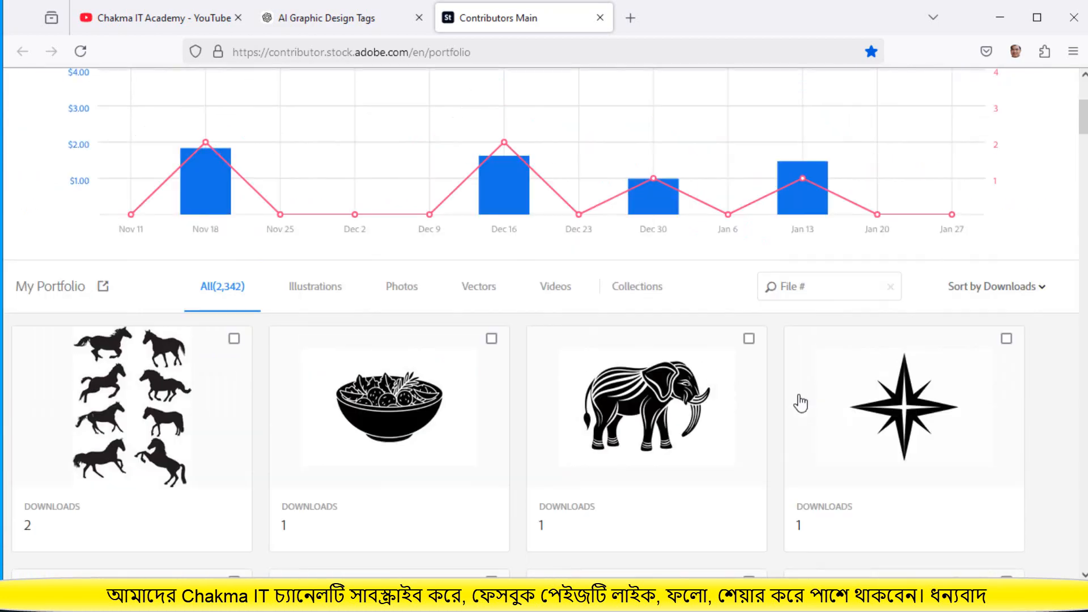
{"action": "scroll", "coordinate": [802, 401], "scroll_direction": "up", "scroll_amount": 3}
Upload A Bird.eps to Adobe Stock from the folder Microstock Design\January25\28 January\A Bird on New Volume (G:).
{"action": "left_click", "coordinate": [897, 94]}
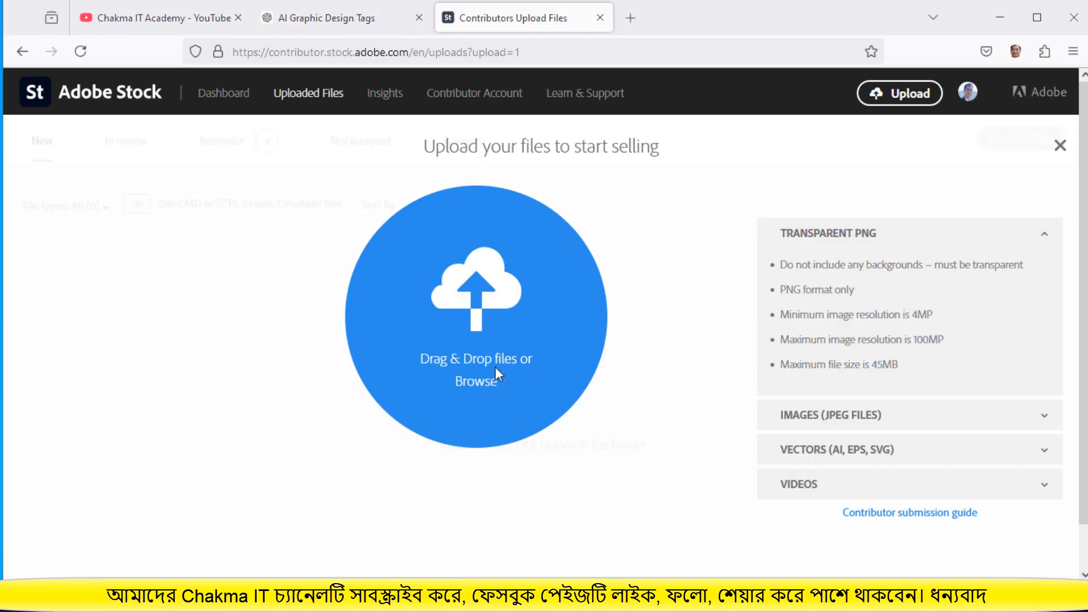
{"action": "left_click", "coordinate": [470, 383]}
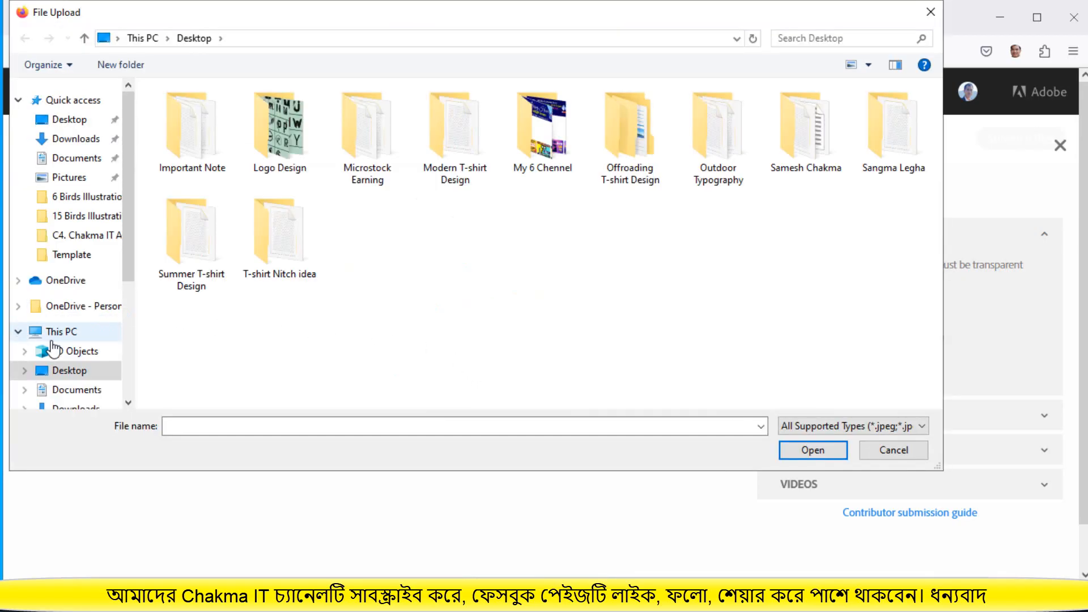
{"action": "scroll", "coordinate": [53, 348], "scroll_direction": "down", "scroll_amount": 3}
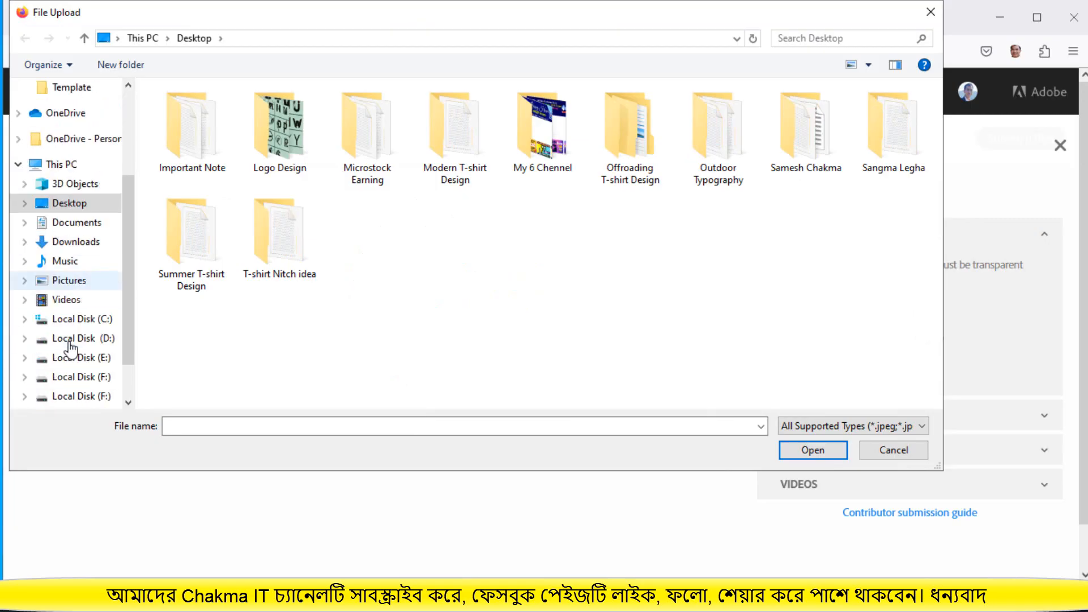
{"action": "left_click", "coordinate": [88, 395]}
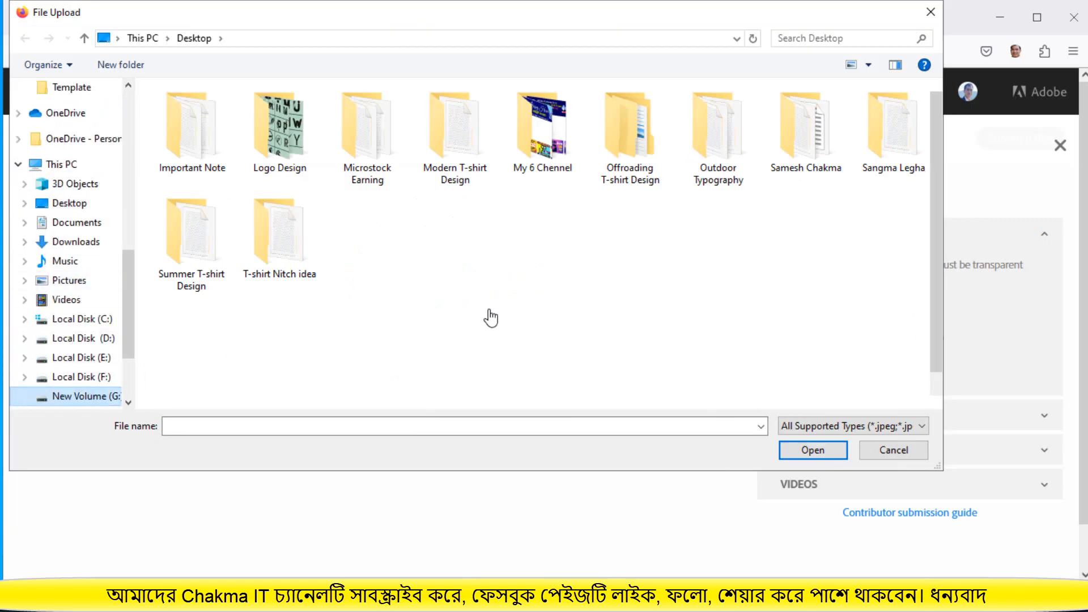
{"action": "double_click", "coordinate": [621, 270]}
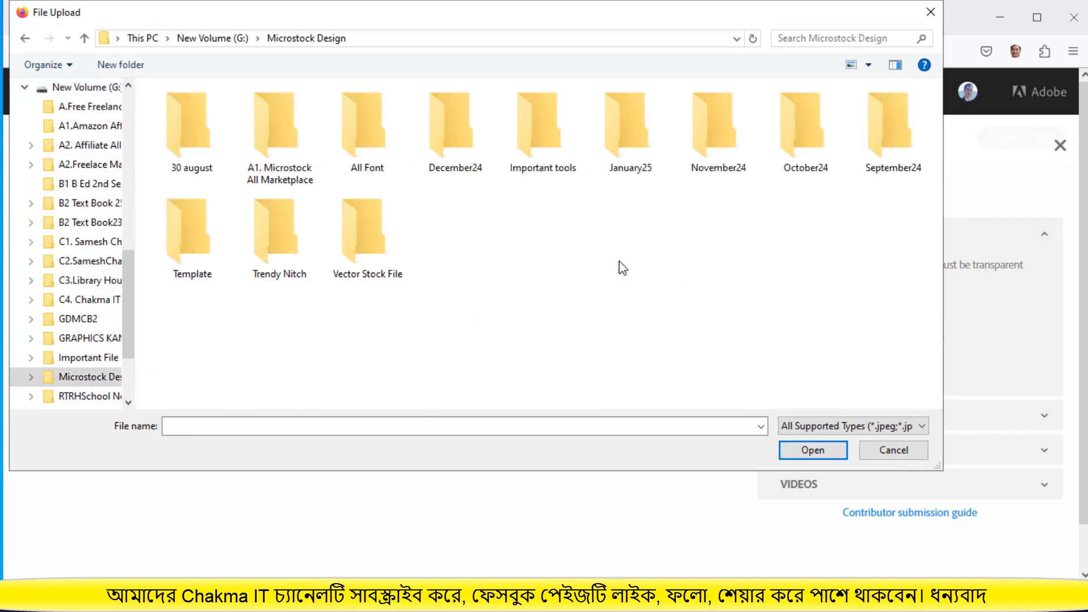
{"action": "double_click", "coordinate": [636, 151]}
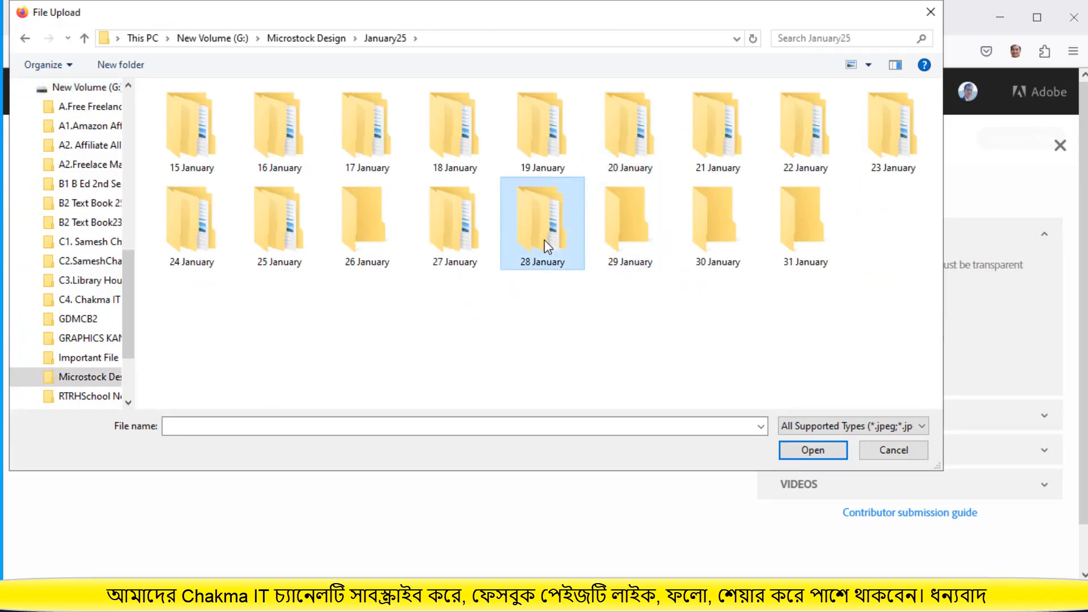
{"action": "double_click", "coordinate": [544, 239]}
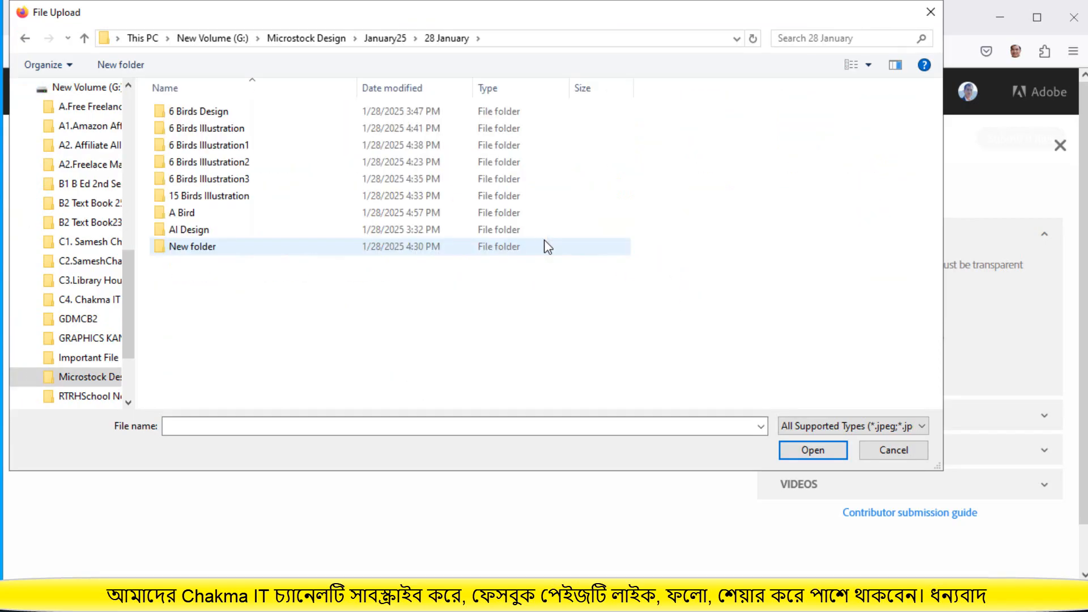
{"action": "left_click", "coordinate": [214, 218]}
{"action": "double_click", "coordinate": [214, 218]}
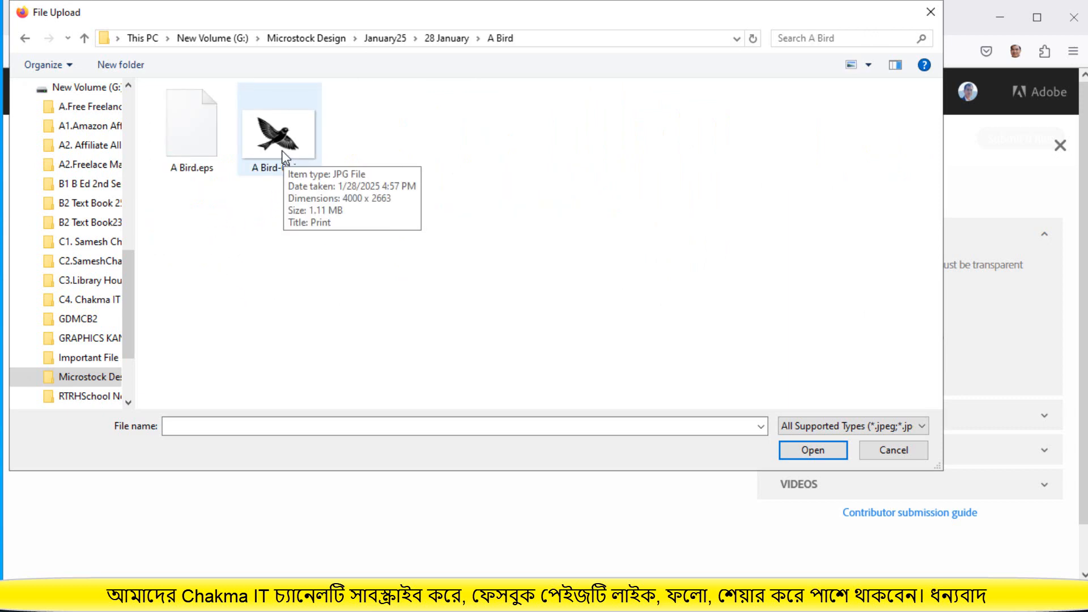
{"action": "left_click", "coordinate": [183, 150]}
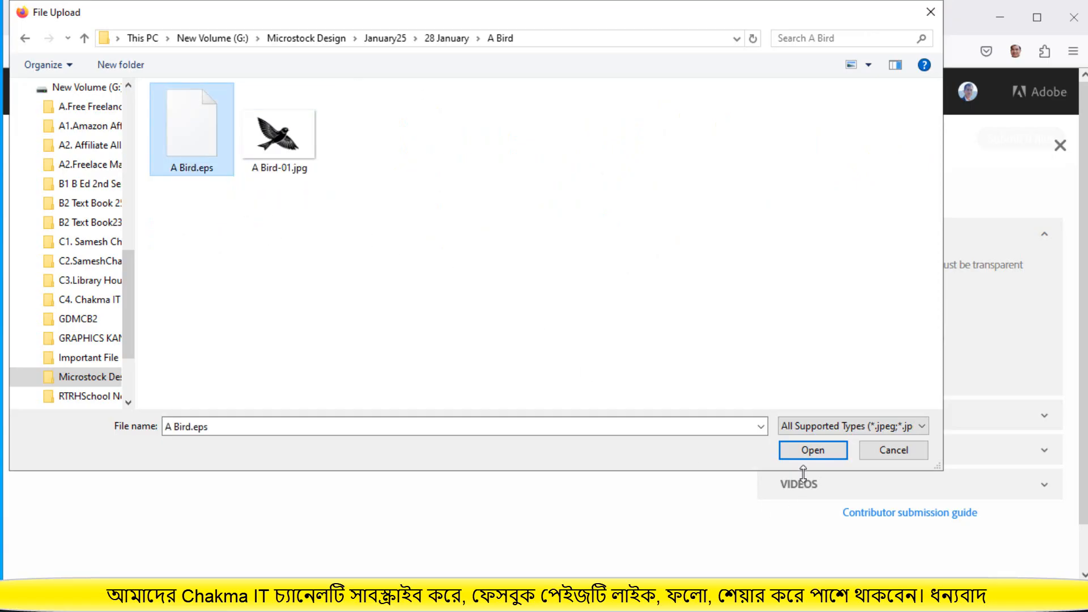
{"action": "left_click", "coordinate": [813, 450]}
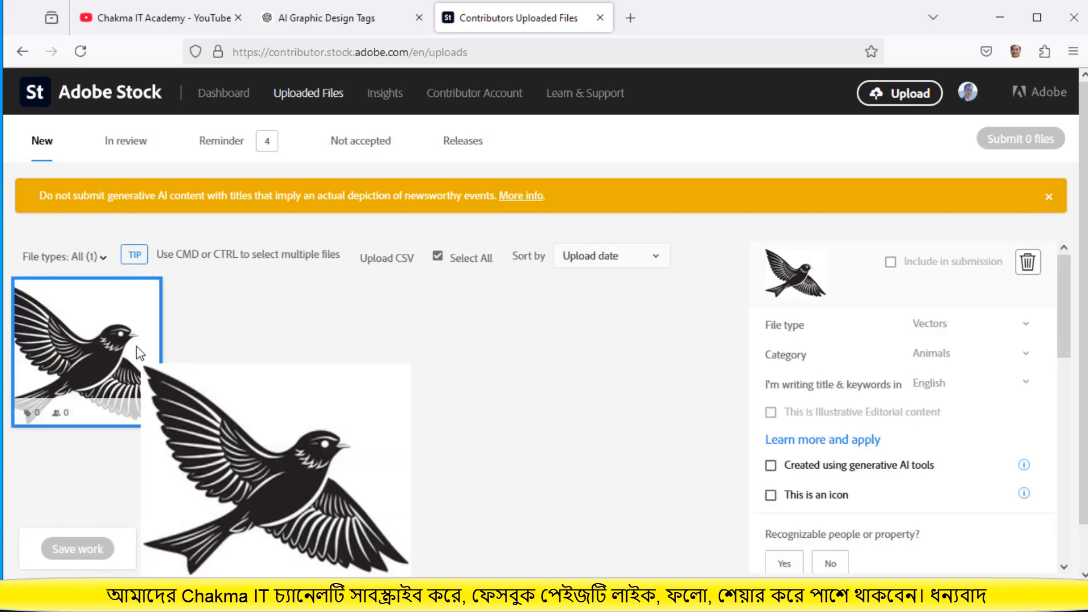
Check the uploaded bird's category, keeping Animals, and answer No to recognizable people or property.
{"action": "scroll", "coordinate": [558, 407], "scroll_direction": "down", "scroll_amount": 1}
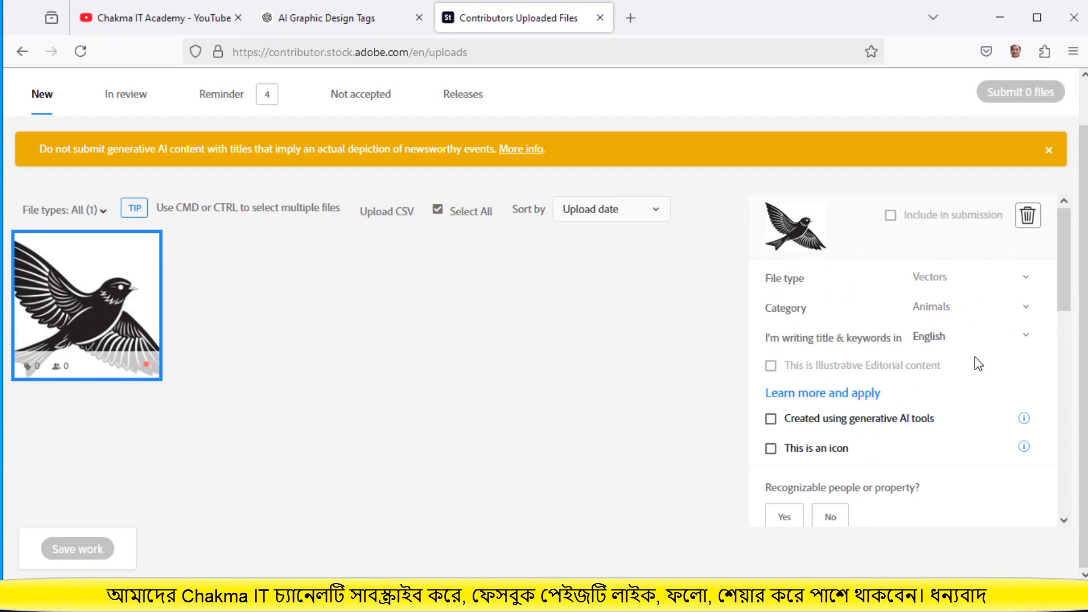
{"action": "left_click", "coordinate": [981, 313]}
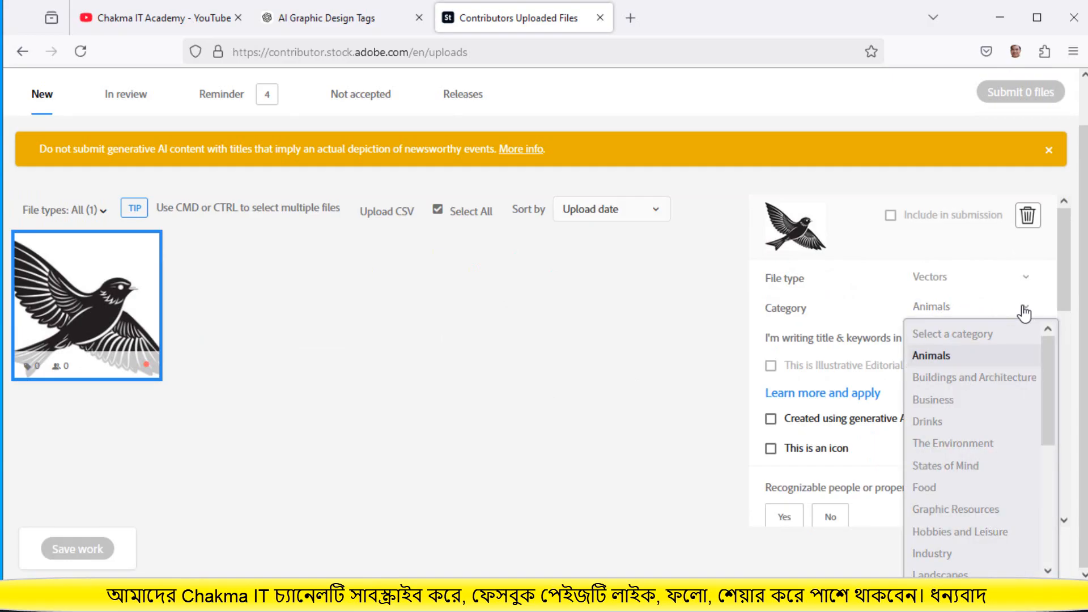
{"action": "left_click", "coordinate": [1005, 314]}
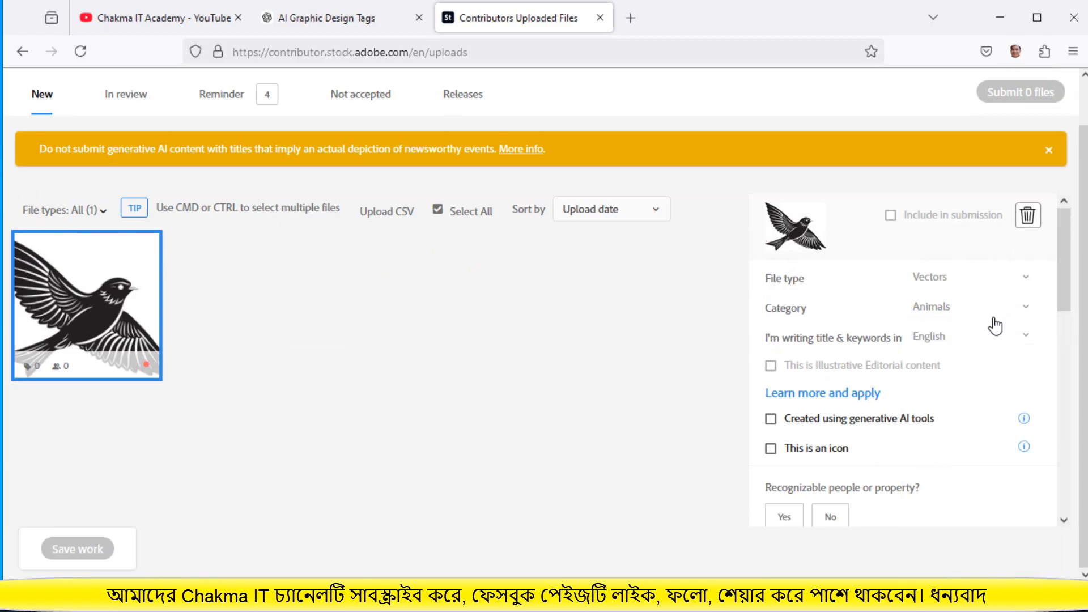
{"action": "left_click", "coordinate": [831, 519]}
Add all the suggested keywords to the bird vector's keyword list.
{"action": "scroll", "coordinate": [882, 493], "scroll_direction": "down", "scroll_amount": 3}
{"action": "scroll", "coordinate": [898, 503], "scroll_direction": "down", "scroll_amount": 2}
{"action": "scroll", "coordinate": [930, 511], "scroll_direction": "down", "scroll_amount": 2}
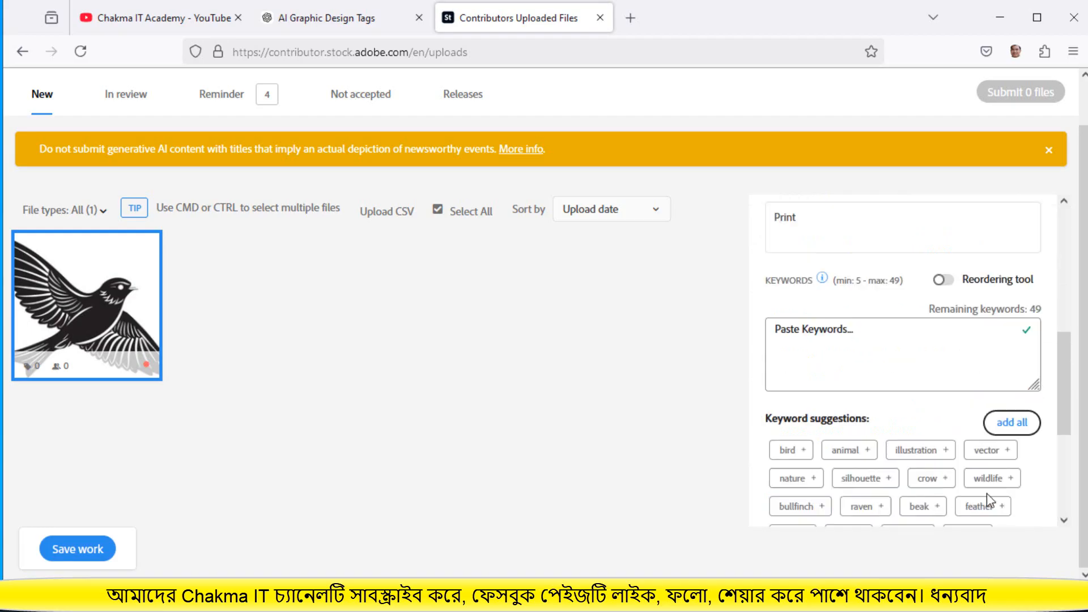
{"action": "left_click", "coordinate": [1012, 424]}
Copy the title line "6 Birds Illustration – SVG Design." from T-shirt-Design-Description.txt in Notepad.
{"action": "scroll", "coordinate": [1014, 430], "scroll_direction": "up", "scroll_amount": 3}
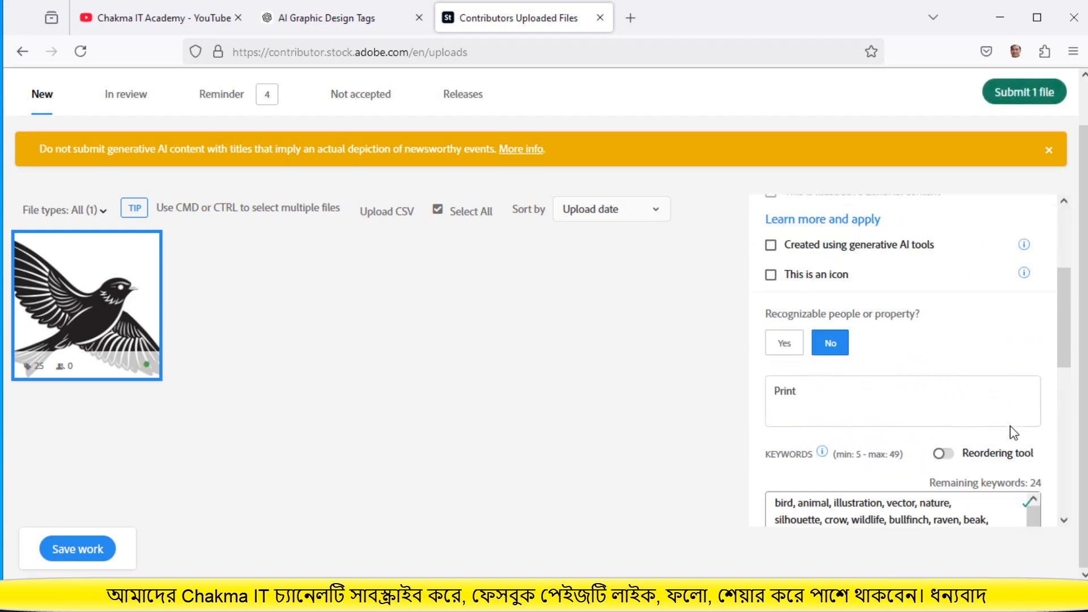
{"action": "left_click", "coordinate": [823, 395]}
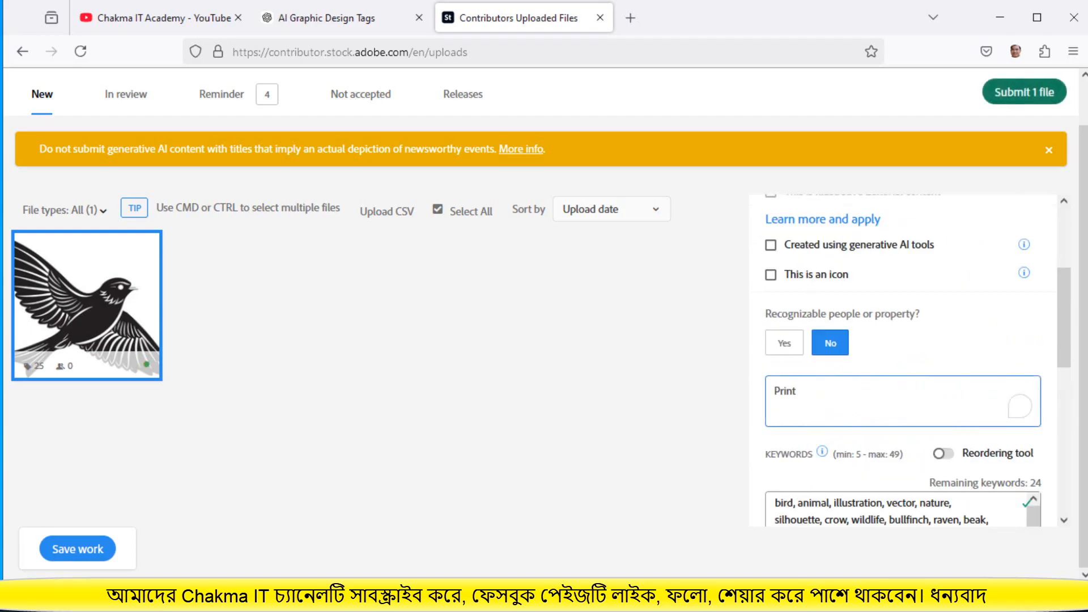
{"action": "left_click", "coordinate": [785, 598]}
{"action": "left_click", "coordinate": [644, 554]}
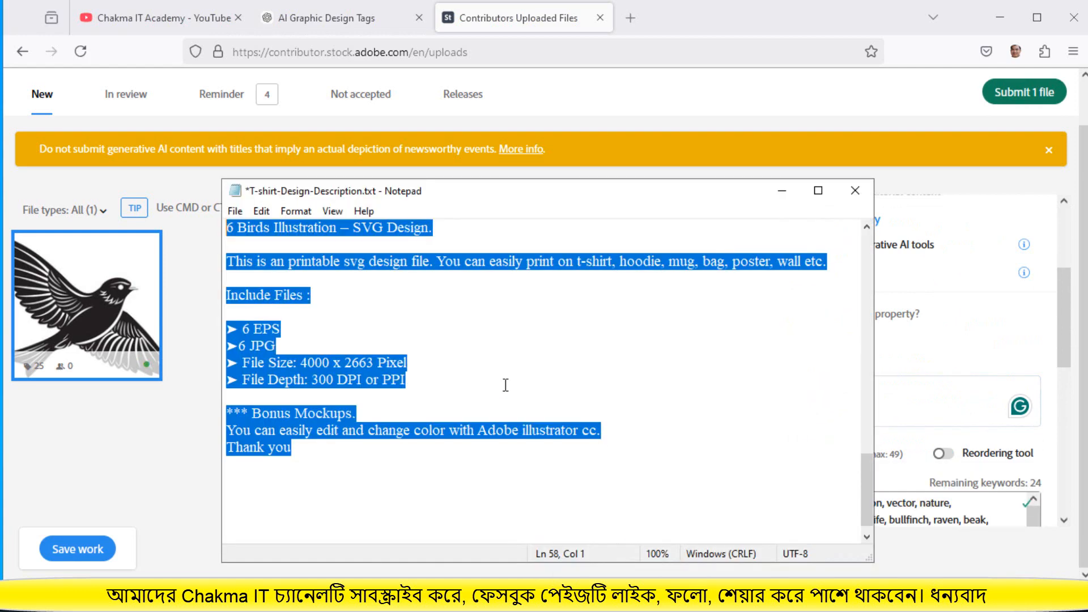
{"action": "left_click", "coordinate": [503, 384]}
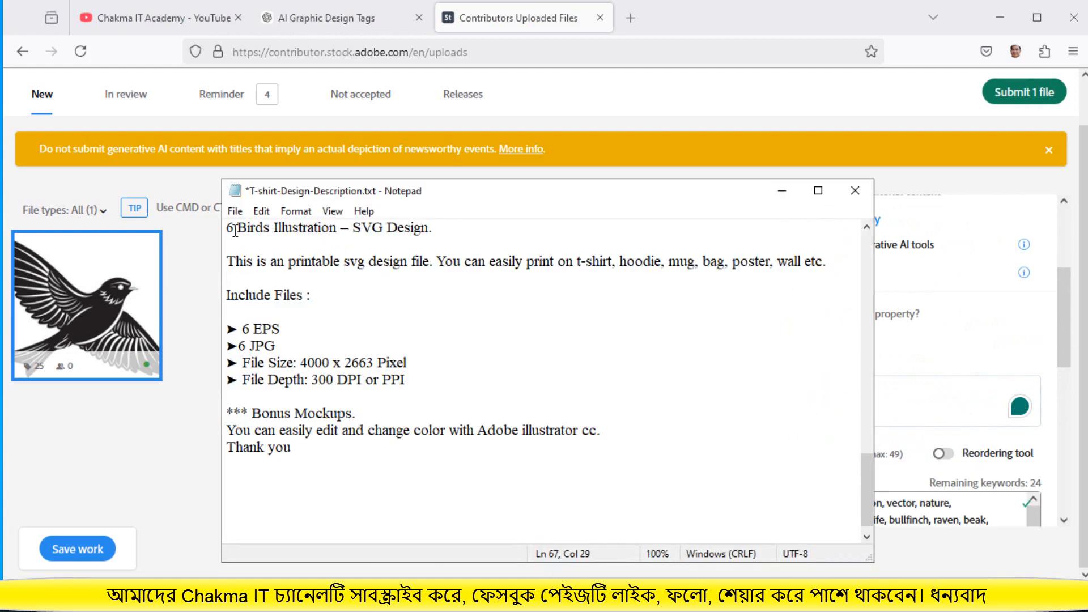
{"action": "scroll", "coordinate": [389, 315], "scroll_direction": "up", "scroll_amount": 6}
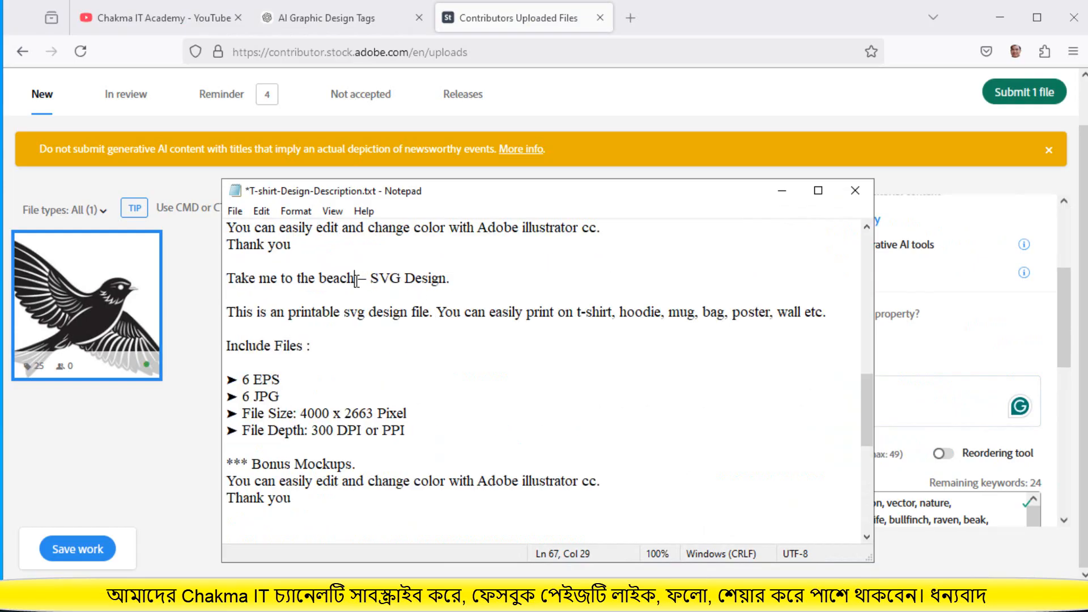
{"action": "left_click_drag", "start_coordinate": [356, 279], "coordinate": [256, 277]}
{"action": "left_click", "coordinate": [372, 348]}
{"action": "scroll", "coordinate": [483, 451], "scroll_direction": "down", "scroll_amount": 2}
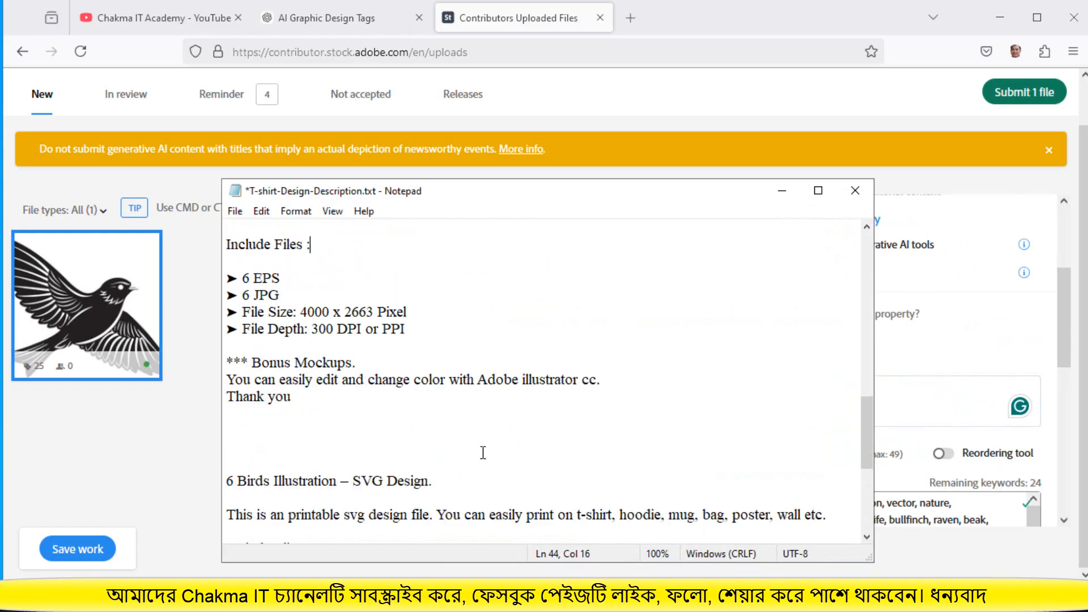
{"action": "left_click_drag", "start_coordinate": [438, 483], "coordinate": [238, 482]}
{"action": "right_click", "coordinate": [241, 483]}
{"action": "left_click", "coordinate": [294, 296]}
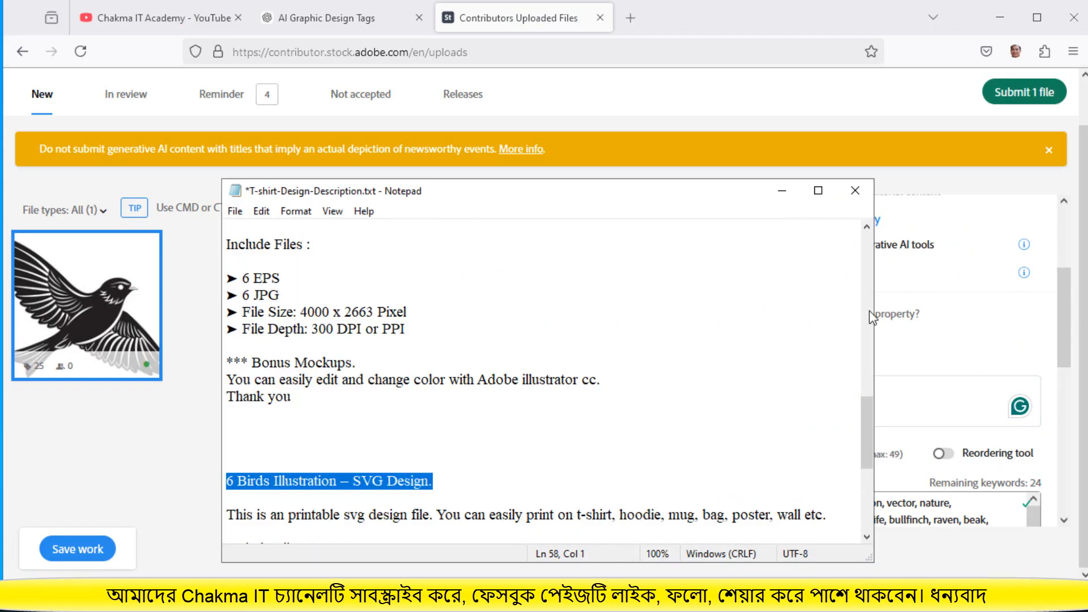
Replace the Adobe Stock file's title with the copied line, editing it to read "1 Bird Illustration – SVG Design.".
{"action": "left_click", "coordinate": [850, 399]}
{"action": "left_click_drag", "start_coordinate": [821, 394], "coordinate": [777, 396]}
{"action": "right_click", "coordinate": [788, 395]}
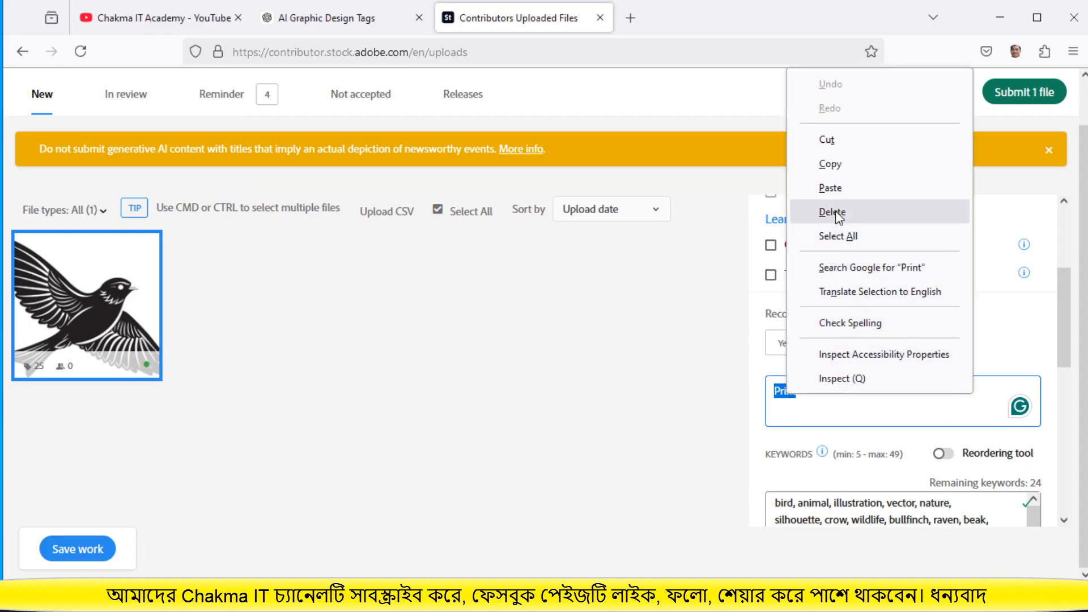
{"action": "left_click", "coordinate": [833, 184]}
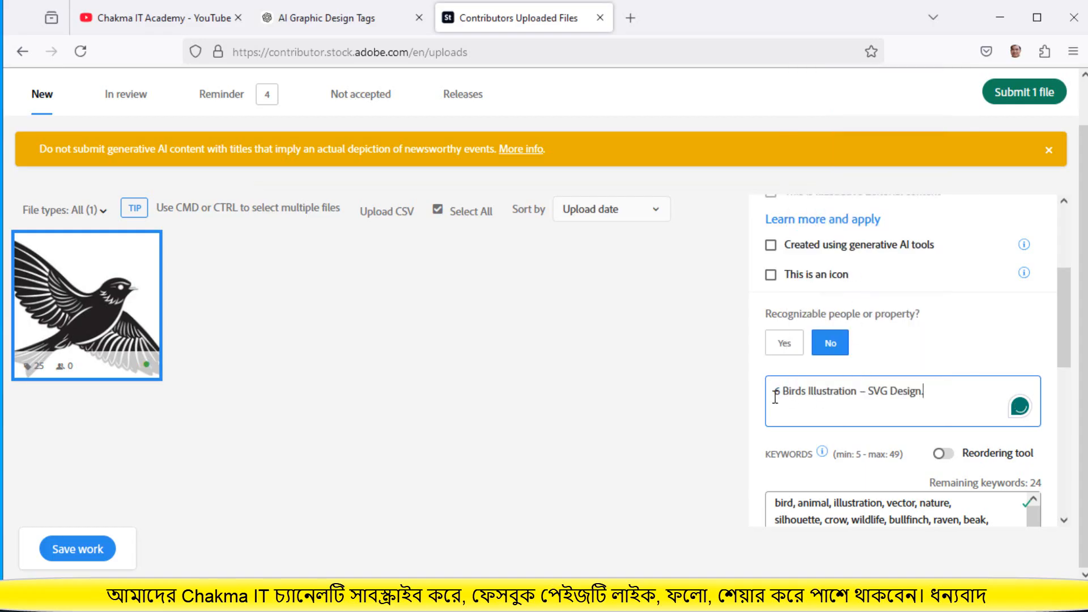
{"action": "left_click_drag", "start_coordinate": [780, 396], "coordinate": [771, 399]}
{"action": "type", "text": "1"}
{"action": "key", "text": "BackSpace"}
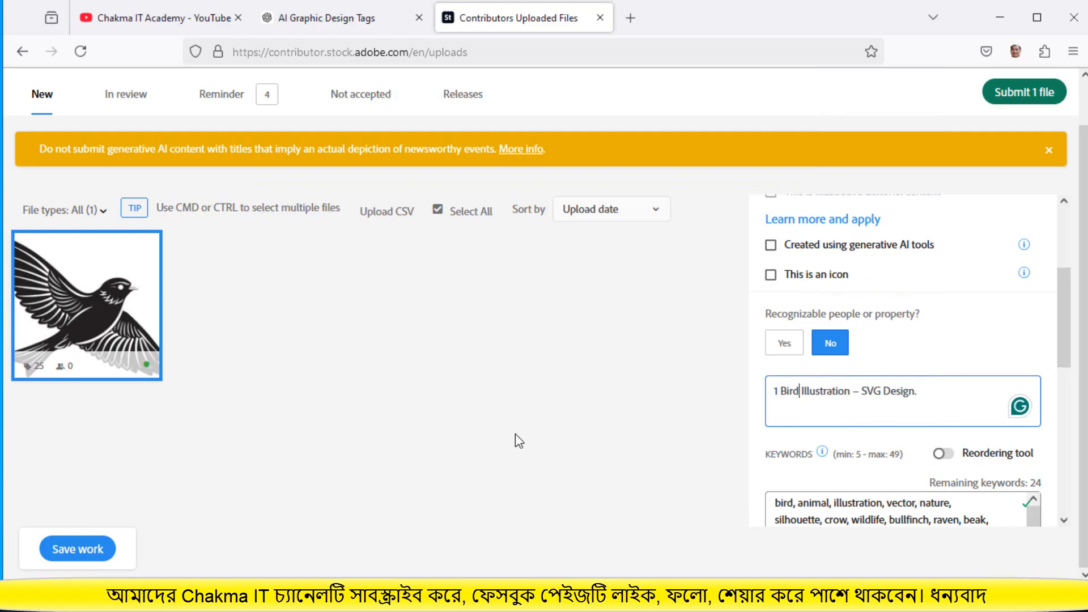
Save the work and submit the file, accepting both the submission guidelines and account suspension terms.
{"action": "scroll", "coordinate": [839, 470], "scroll_direction": "down", "scroll_amount": 5}
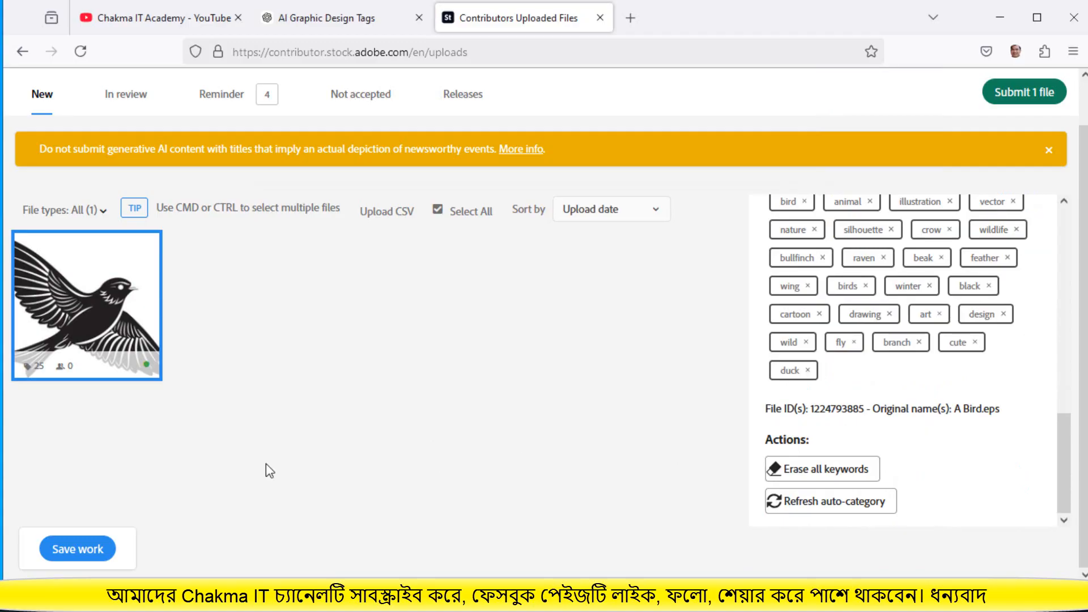
{"action": "left_click", "coordinate": [77, 550]}
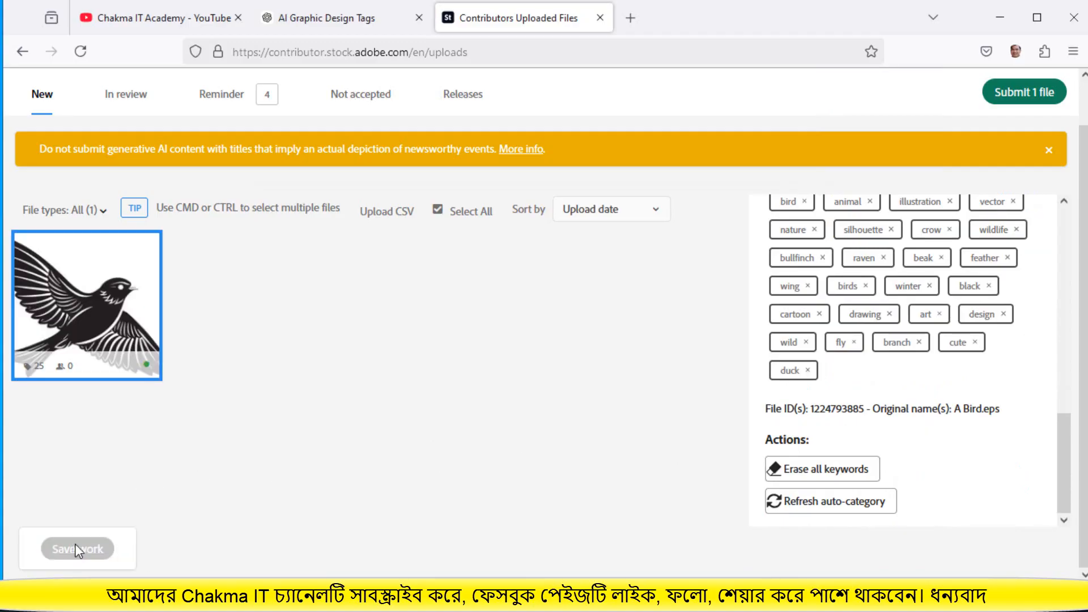
{"action": "scroll", "coordinate": [996, 410], "scroll_direction": "up", "scroll_amount": 6}
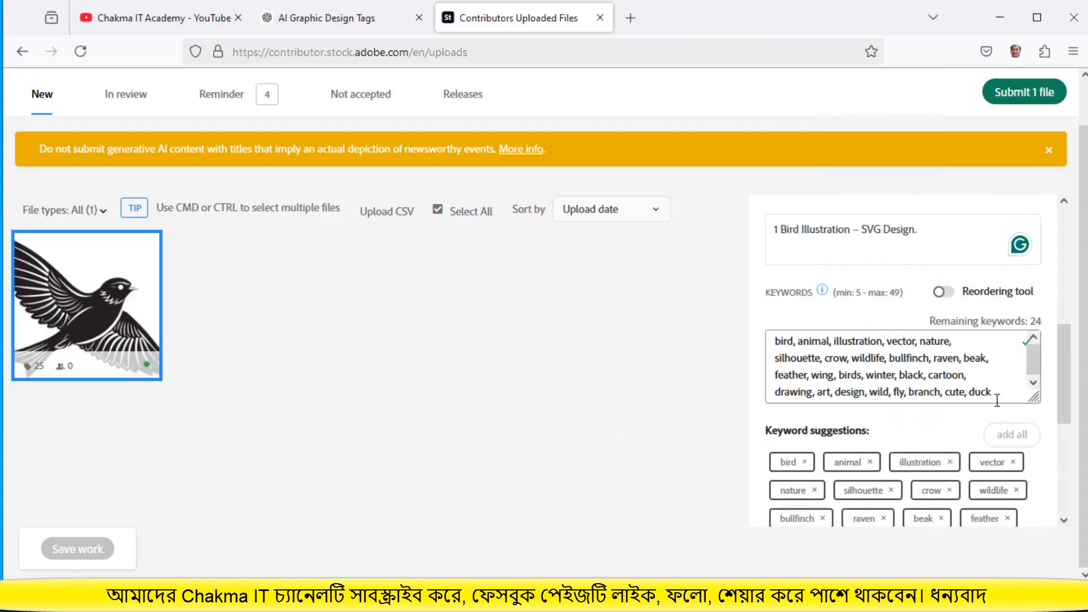
{"action": "left_click", "coordinate": [1006, 101]}
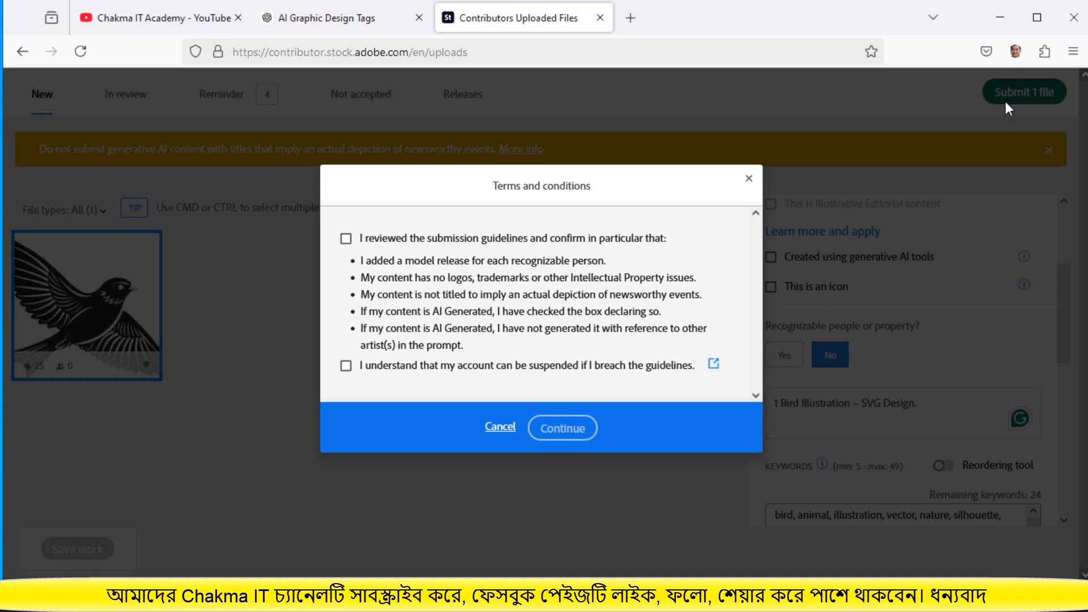
{"action": "left_click", "coordinate": [347, 366]}
{"action": "left_click", "coordinate": [346, 238]}
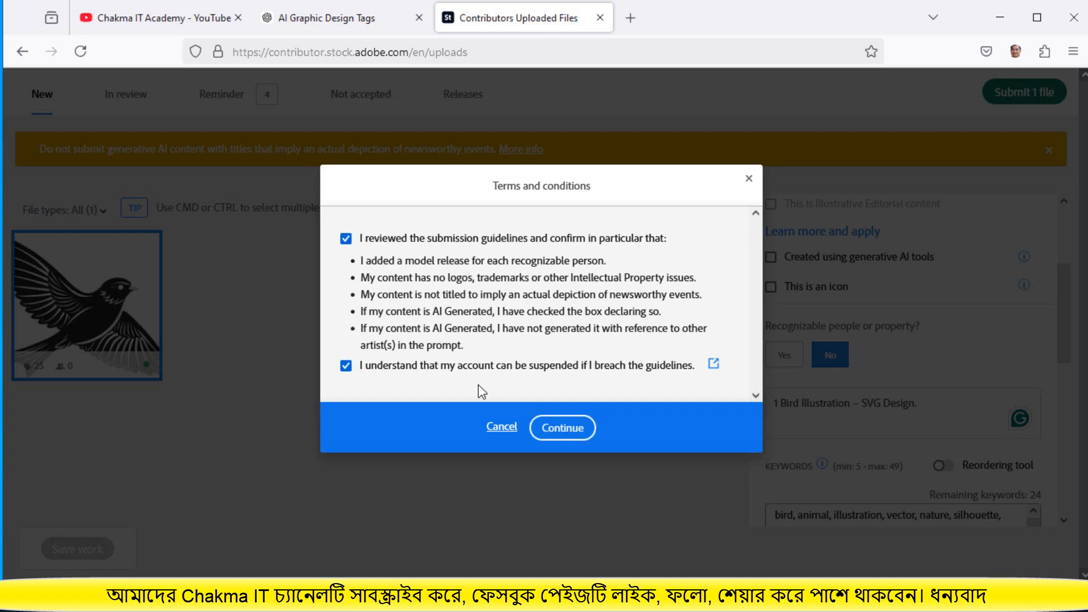
{"action": "left_click", "coordinate": [565, 426]}
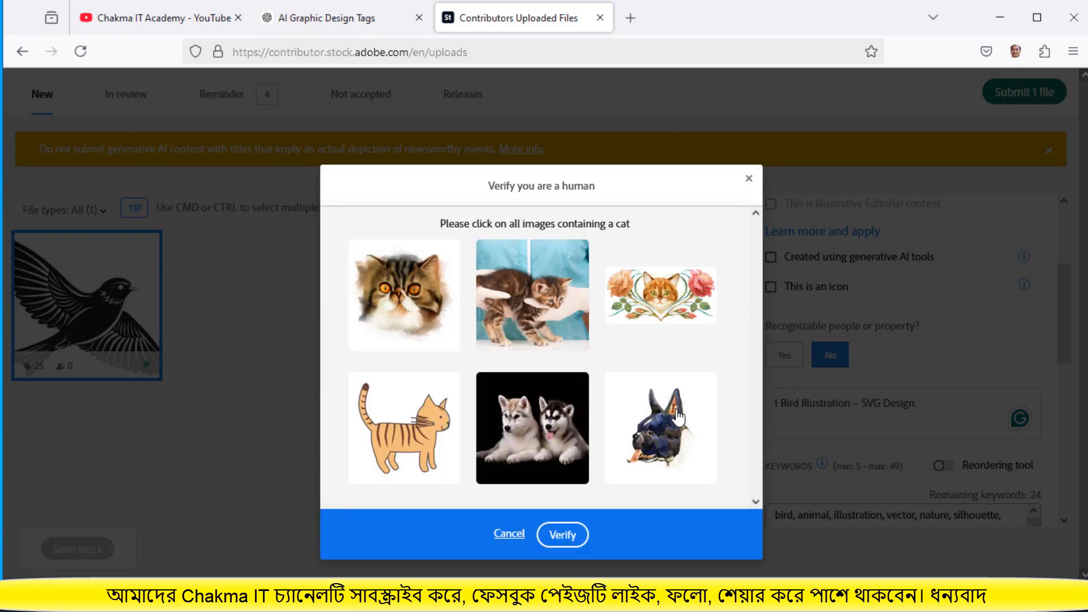
Complete the human verification by selecting all four cat images, and continue to the files in review.
{"action": "left_click", "coordinate": [426, 435]}
{"action": "left_click", "coordinate": [519, 329]}
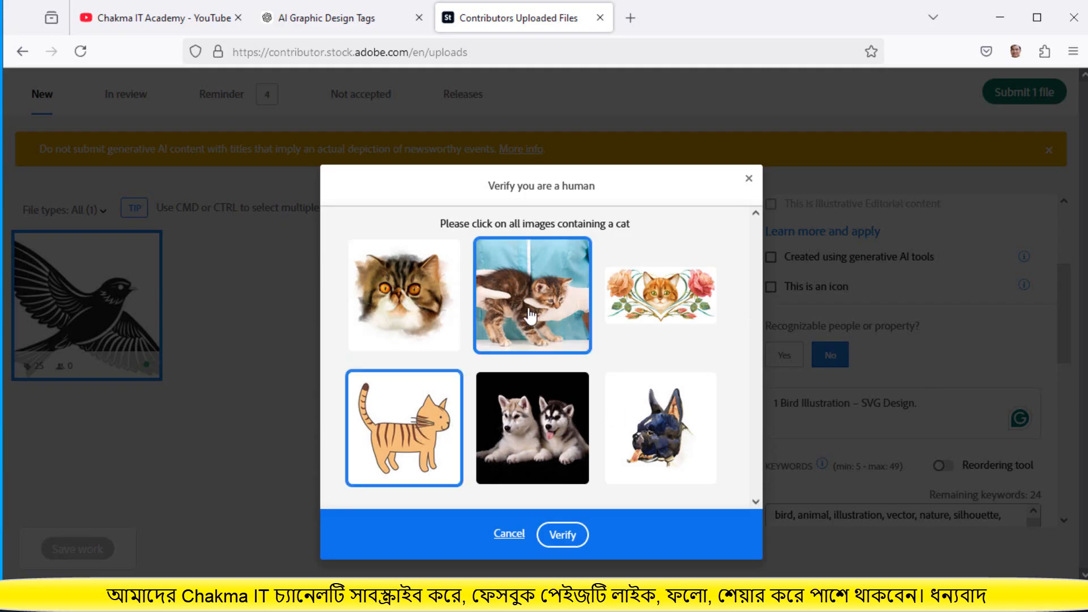
{"action": "left_click", "coordinate": [623, 305]}
{"action": "left_click", "coordinate": [437, 348]}
{"action": "left_click", "coordinate": [563, 534]}
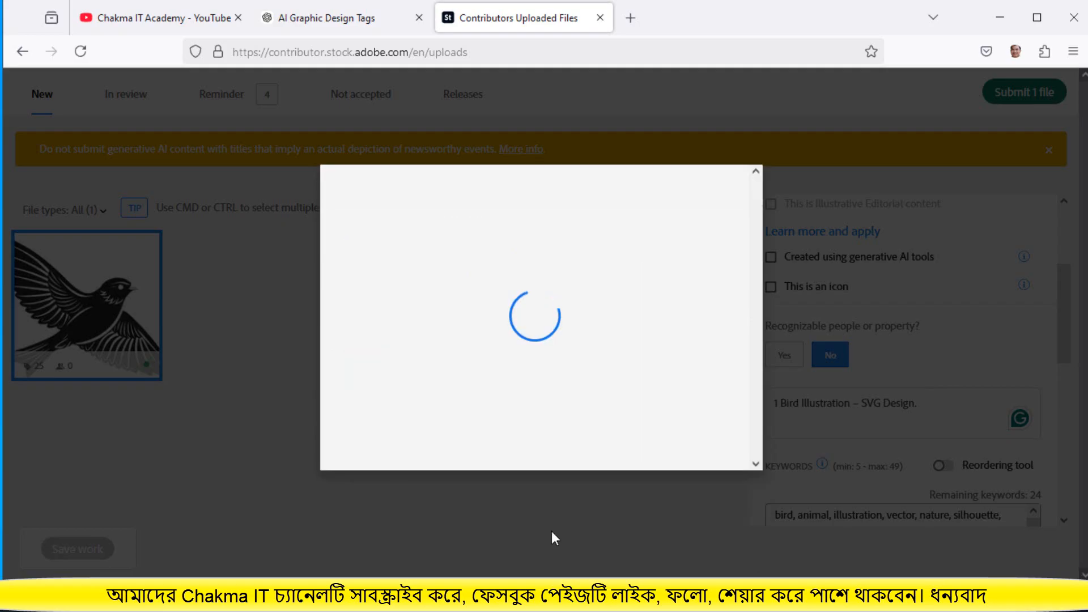
{"action": "left_click", "coordinate": [541, 420]}
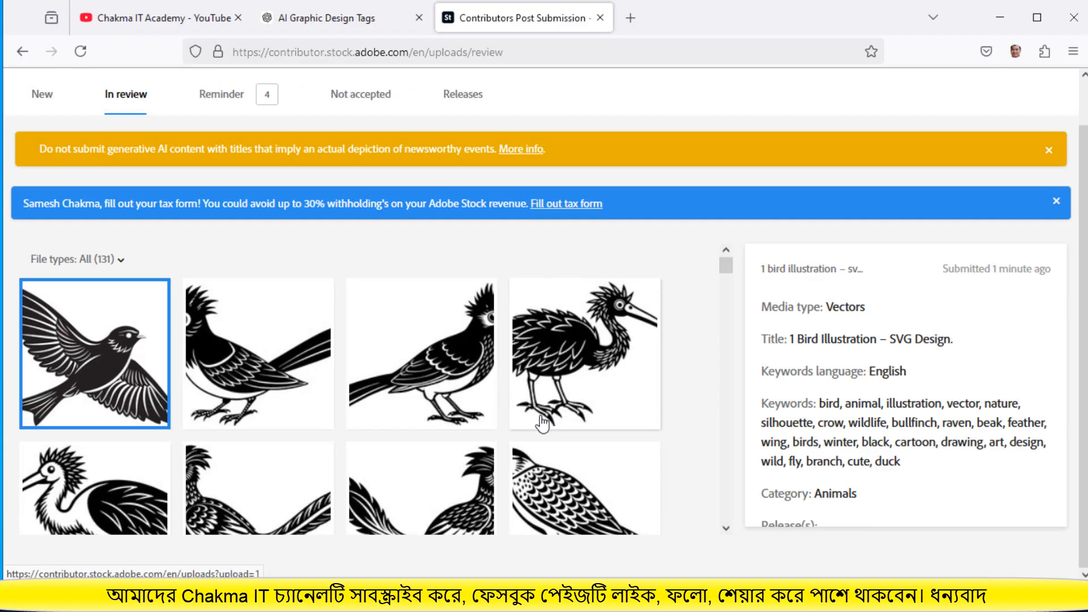
Show the Chakma IT Academy YouTube channel page that is already open in the browser.
{"action": "scroll", "coordinate": [540, 416], "scroll_direction": "up", "scroll_amount": 1}
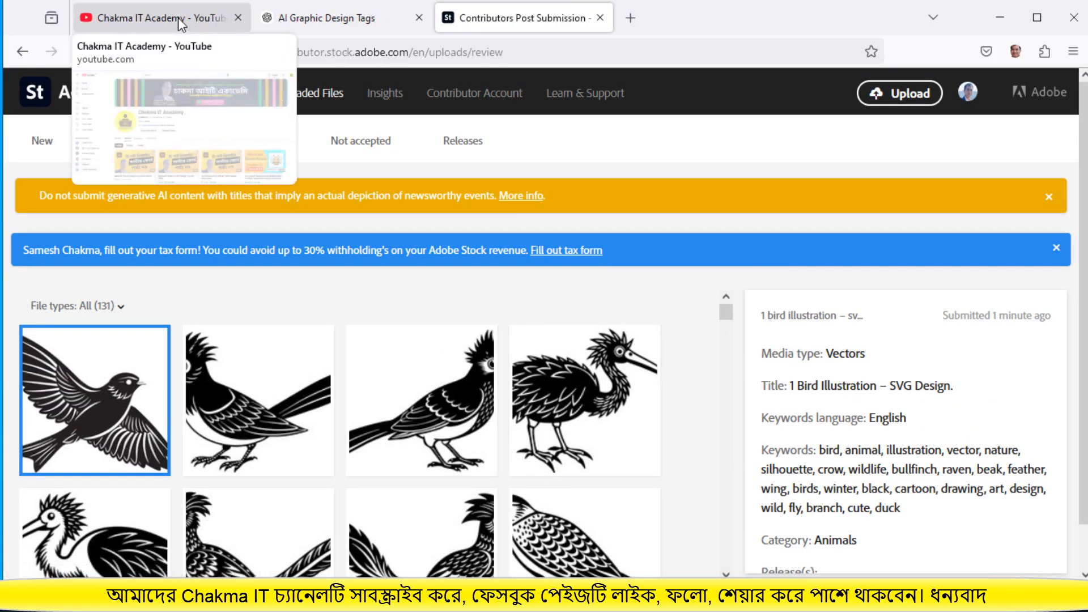
{"action": "left_click", "coordinate": [207, 25]}
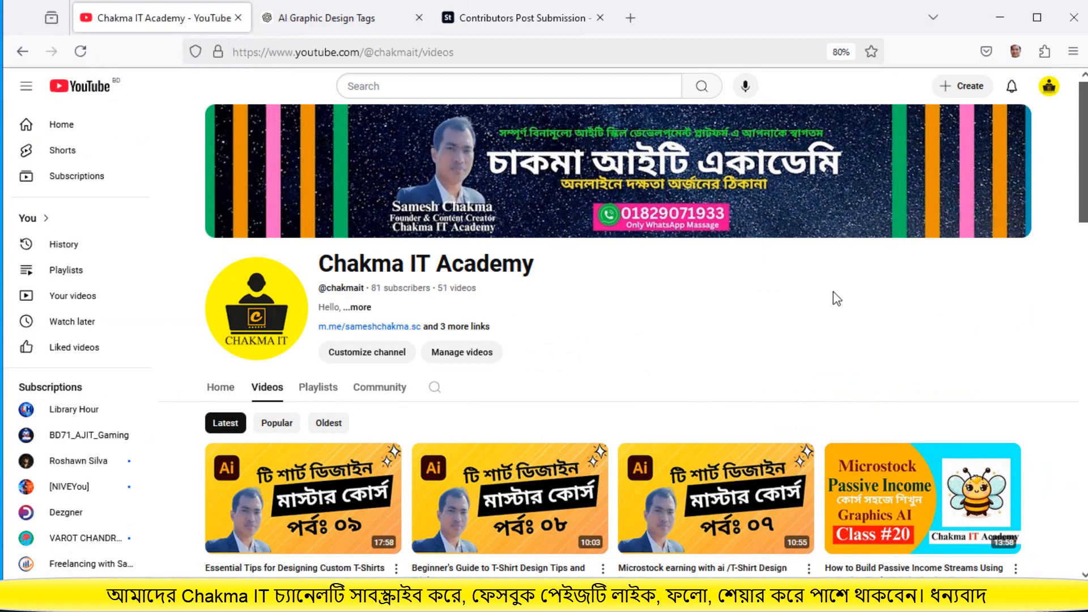